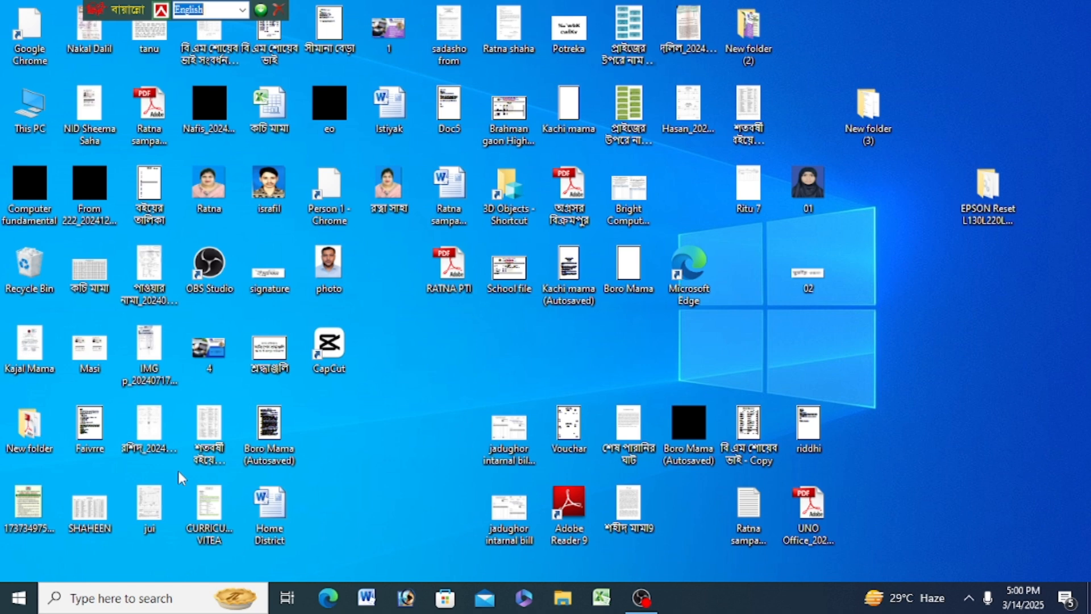
# Step: Open Microsoft Word 2010 with a blank document and dismiss the activation wizard
pyautogui.click(11, 604)
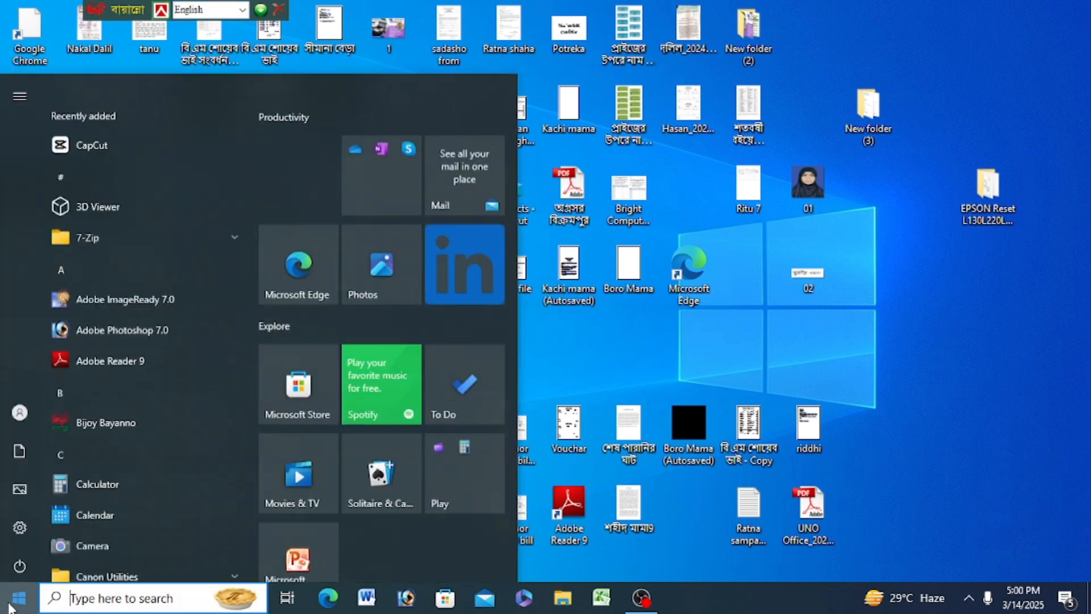
pyautogui.scroll(-10, 86, 393)
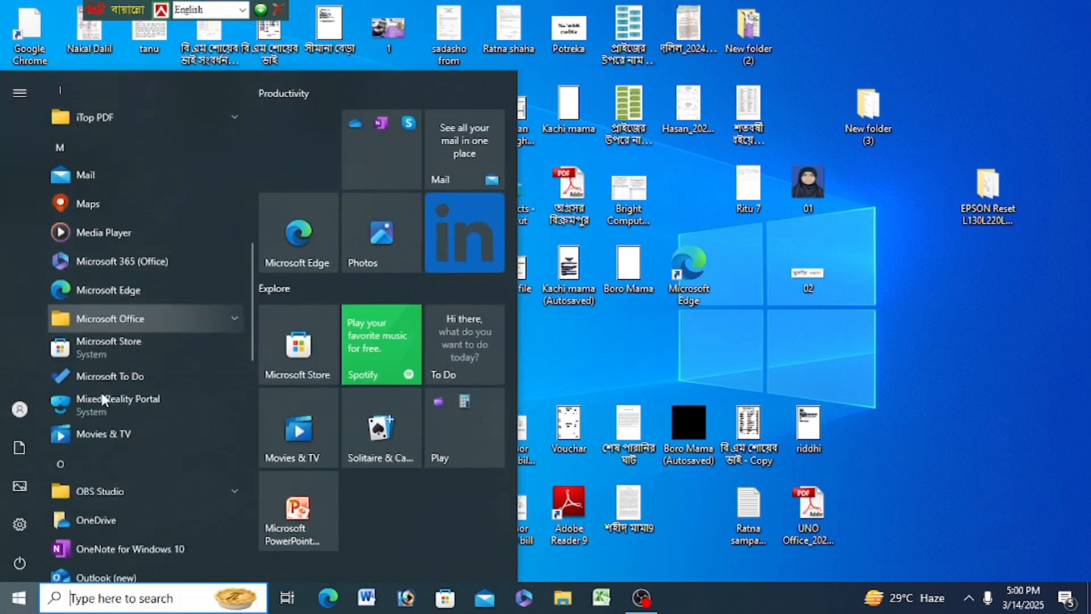
pyautogui.click(151, 274)
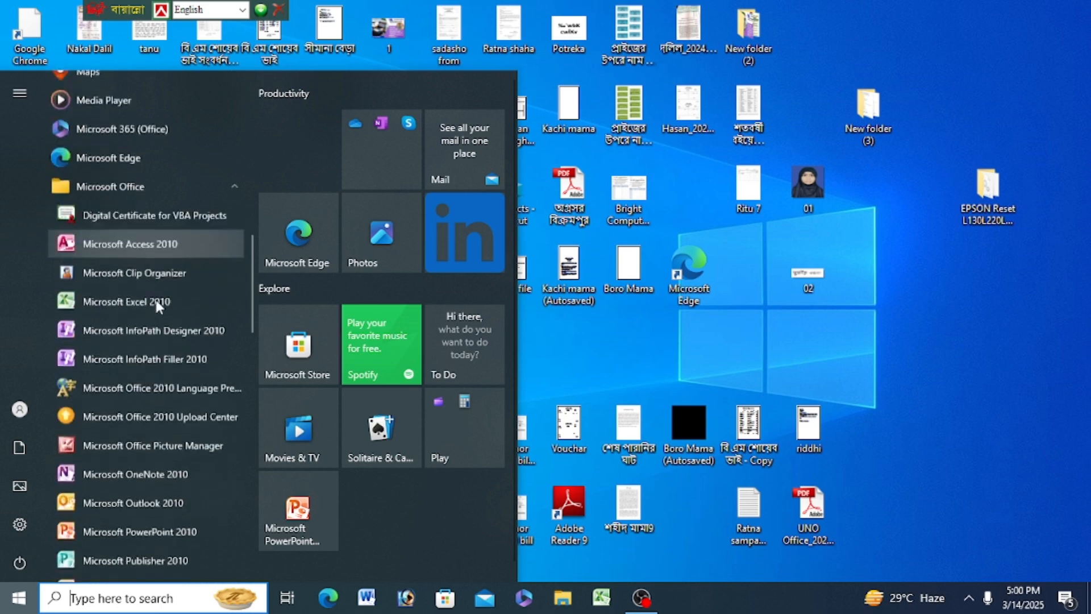
pyautogui.scroll(-5, 155, 301)
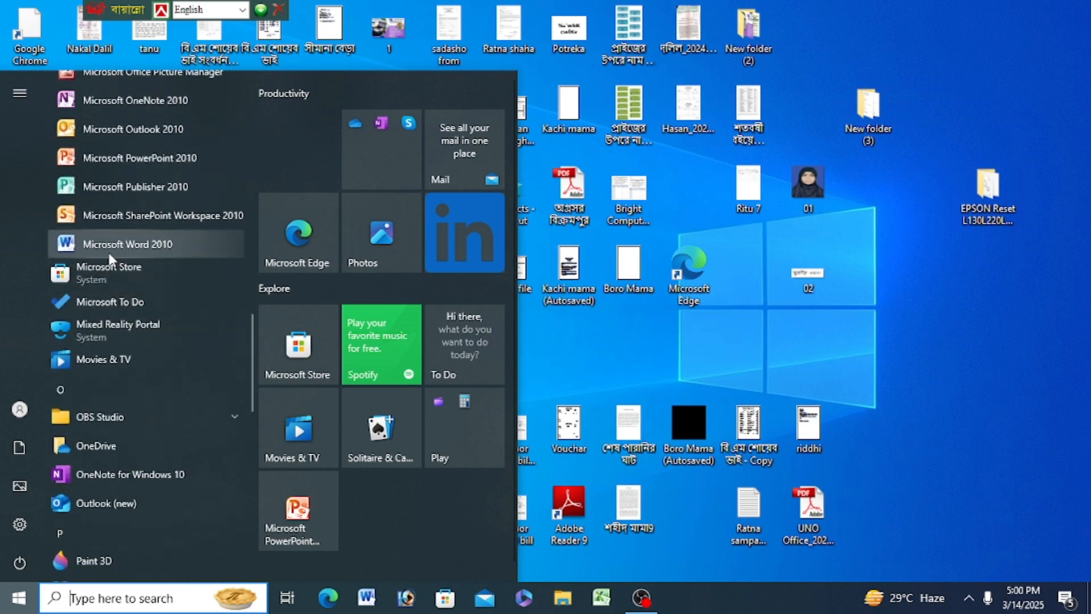
pyautogui.click(154, 246)
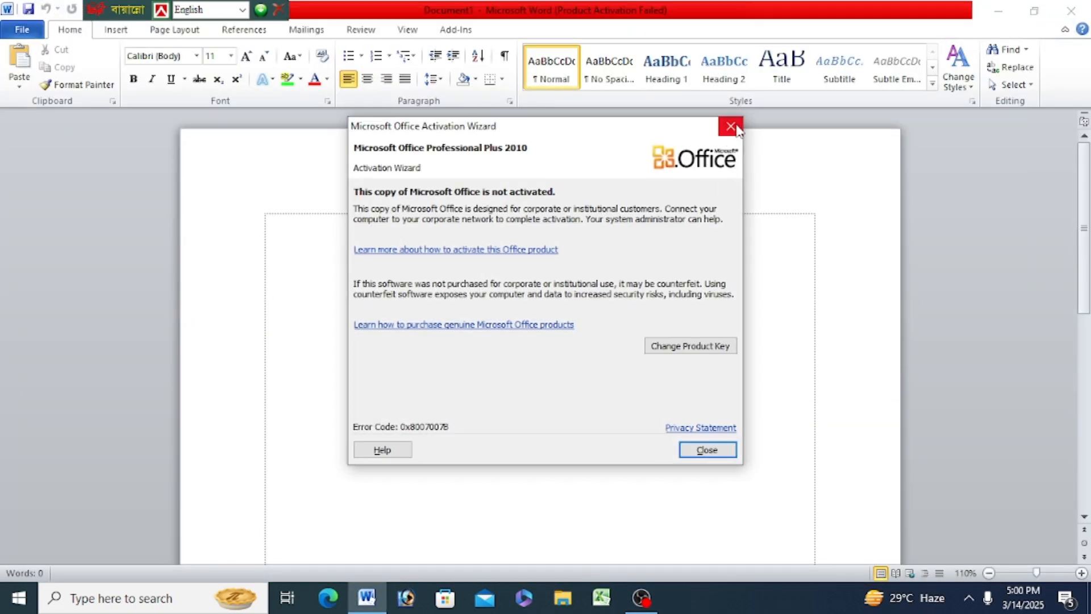
pyautogui.click(731, 127)
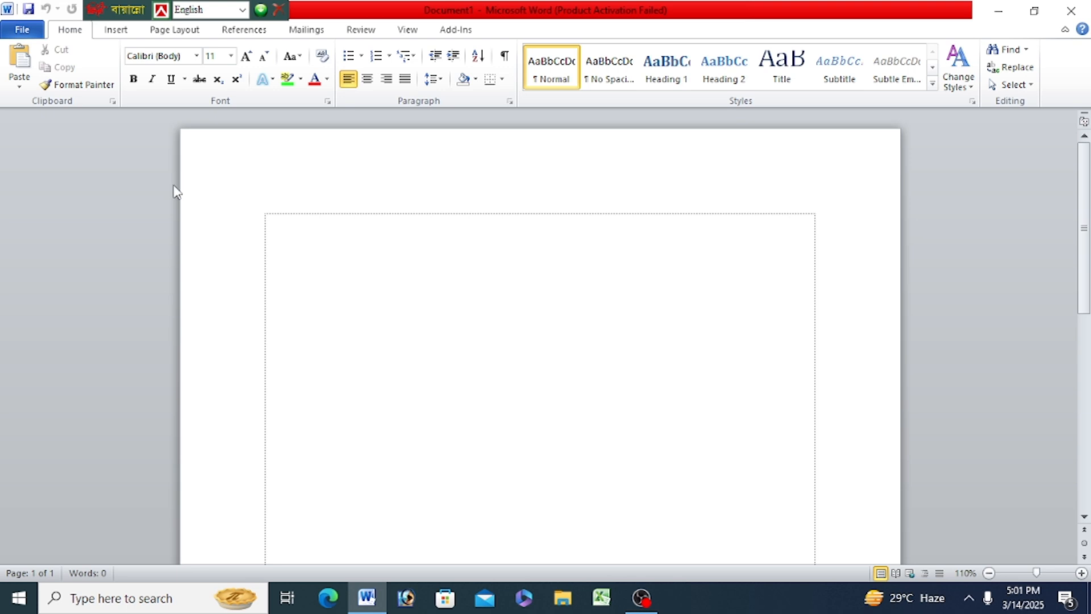
# Step: Insert a table with 5 columns and 5 rows at the start of the blank document
pyautogui.click(117, 32)
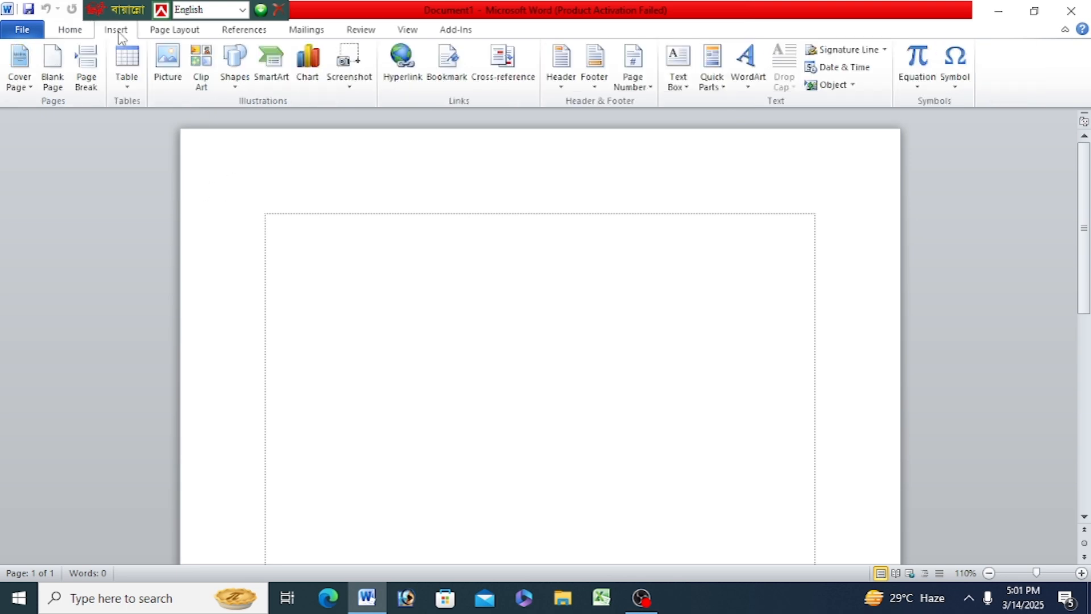
pyautogui.click(128, 89)
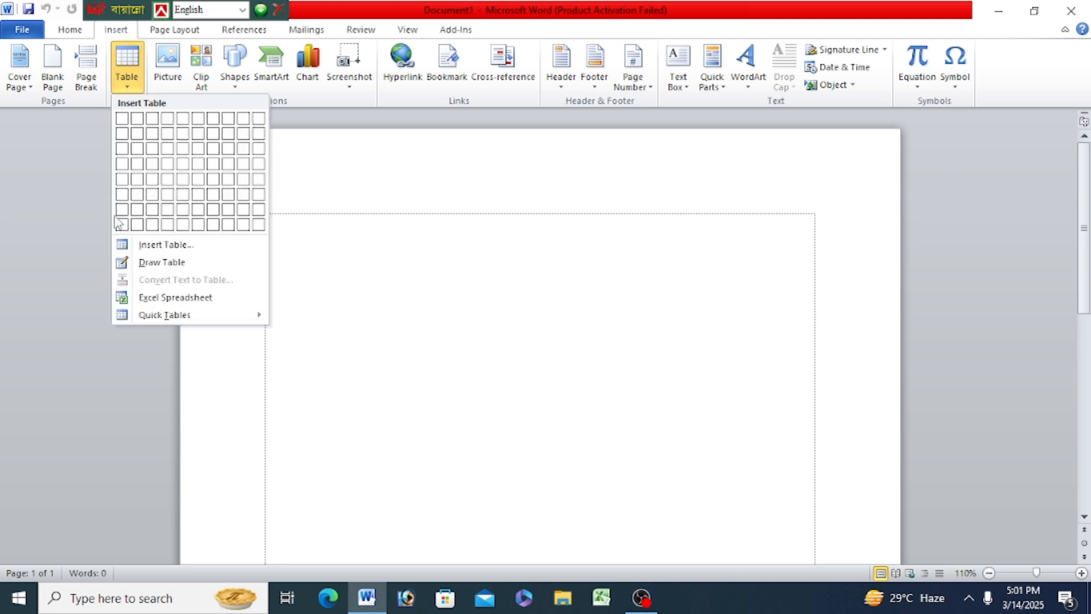
pyautogui.click(156, 245)
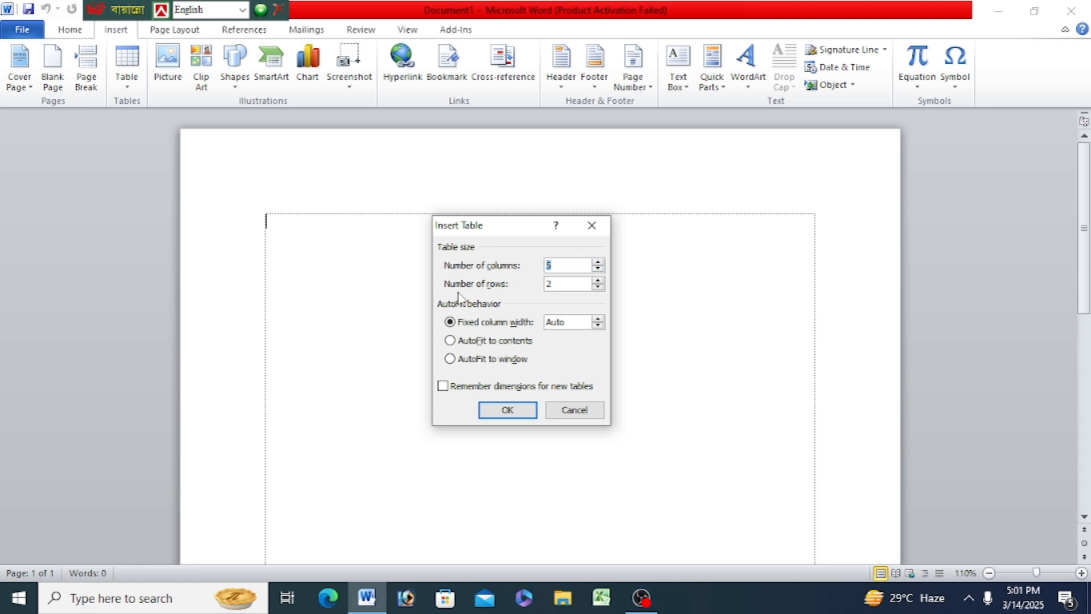
pyautogui.click(598, 281)
pyautogui.click(598, 280)
pyautogui.click(562, 288)
pyautogui.click(507, 411)
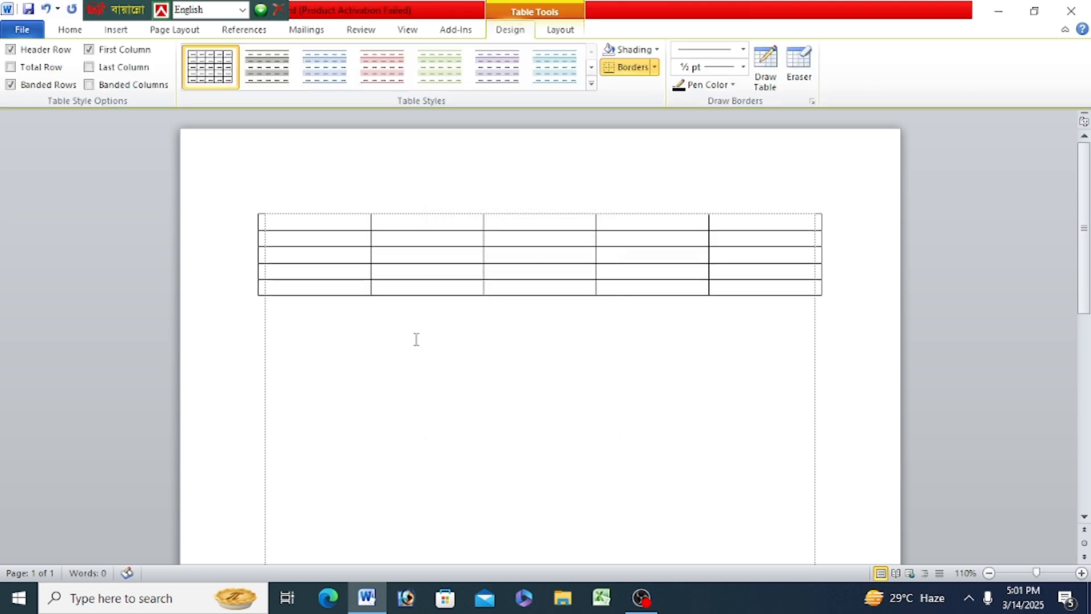
# Step: Try selecting the table's first column and its first row, clearing each selection
pyautogui.click(303, 211)
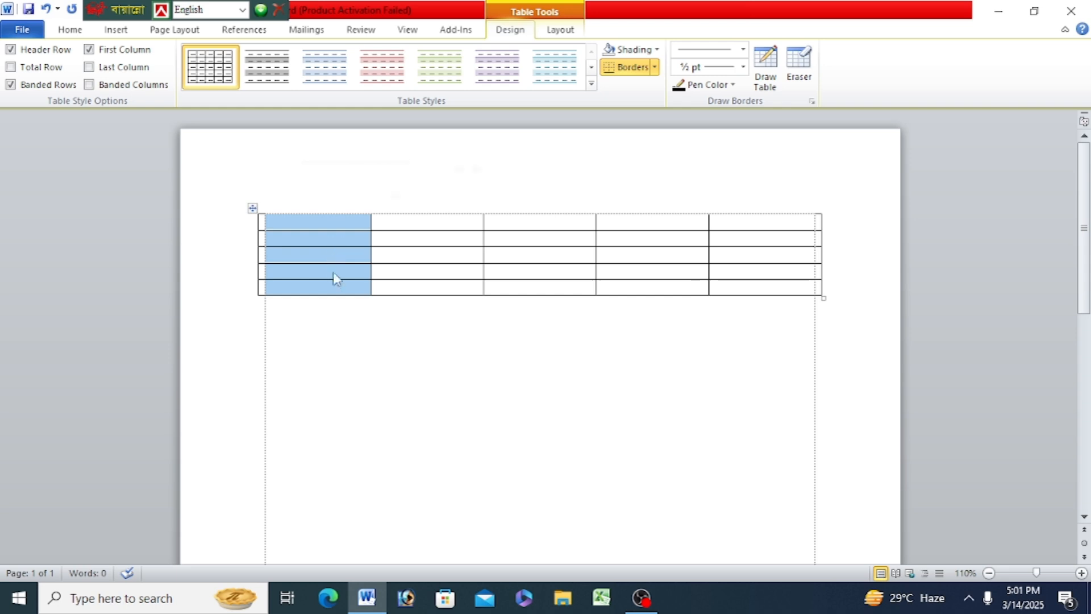
pyautogui.click(288, 251)
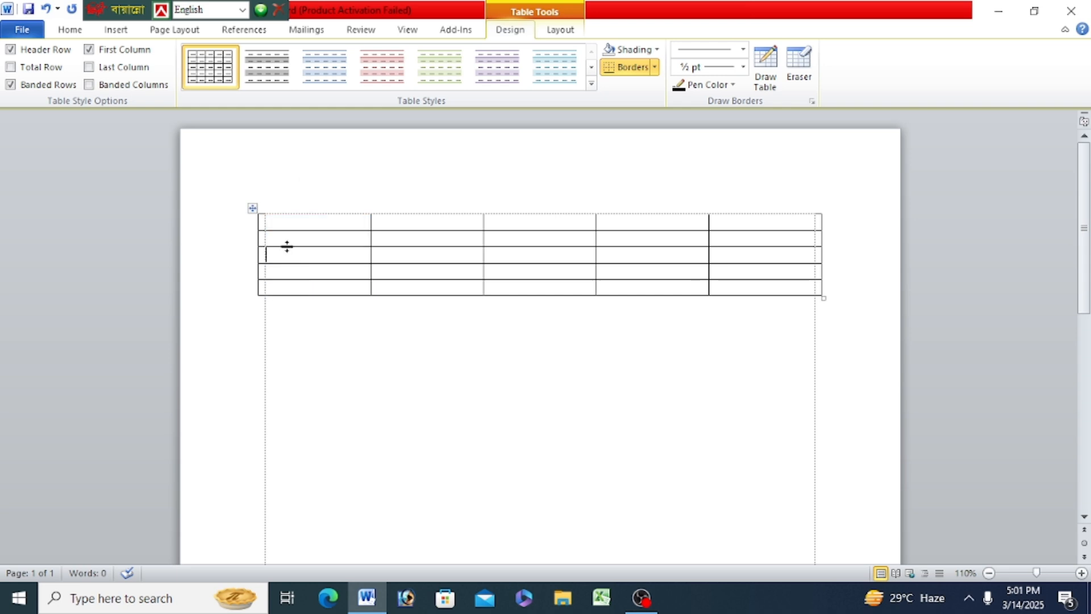
pyautogui.click(257, 223)
pyautogui.doubleClick(257, 224)
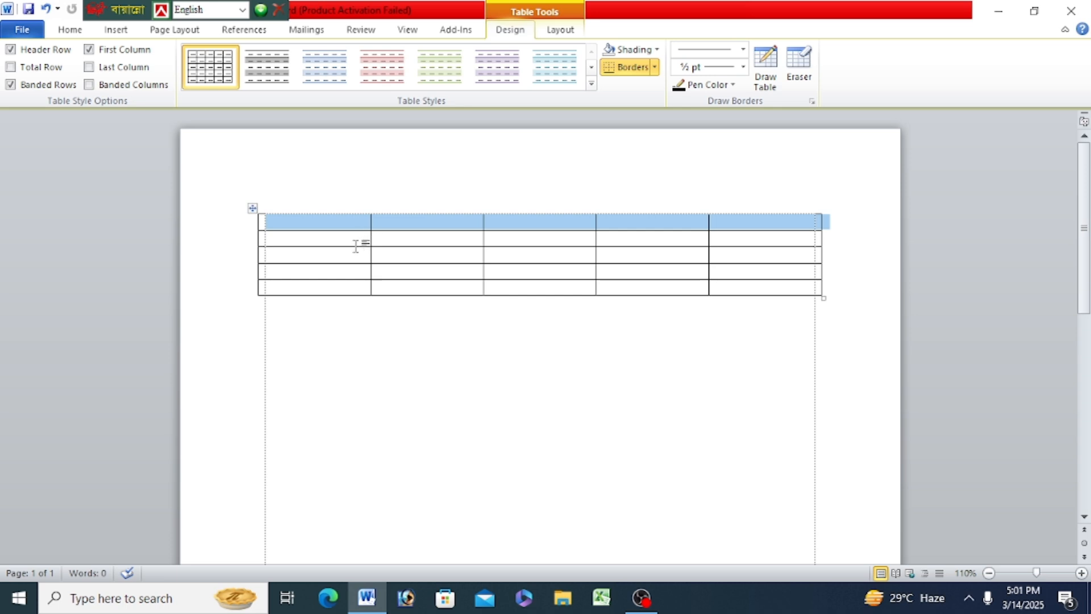
pyautogui.click(295, 227)
# Step: Format the whole table with the SutonnyMJ font at size 16
pyautogui.click(253, 208)
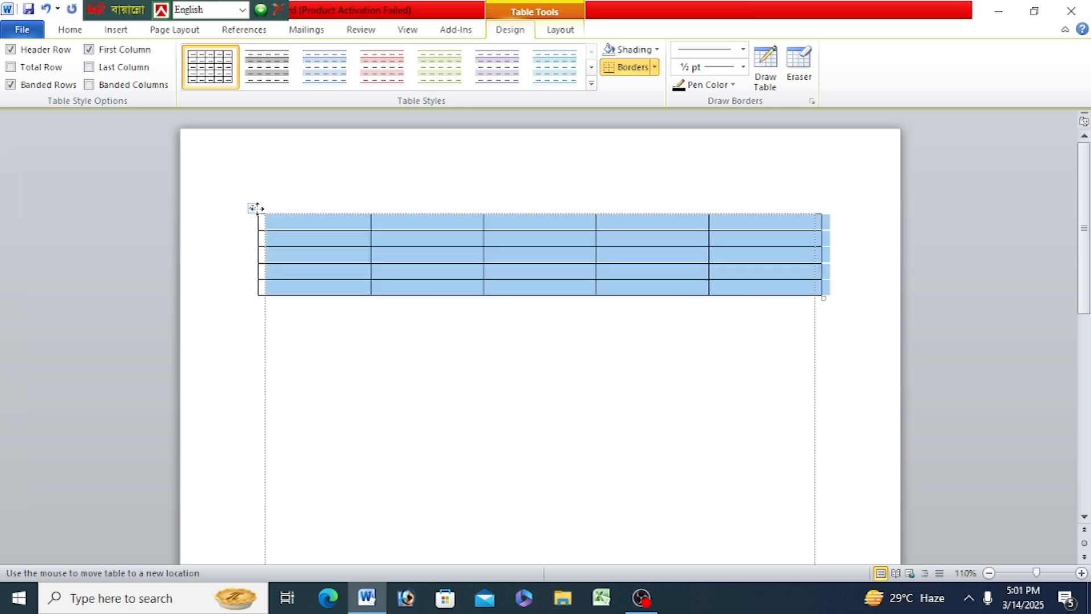
pyautogui.click(70, 29)
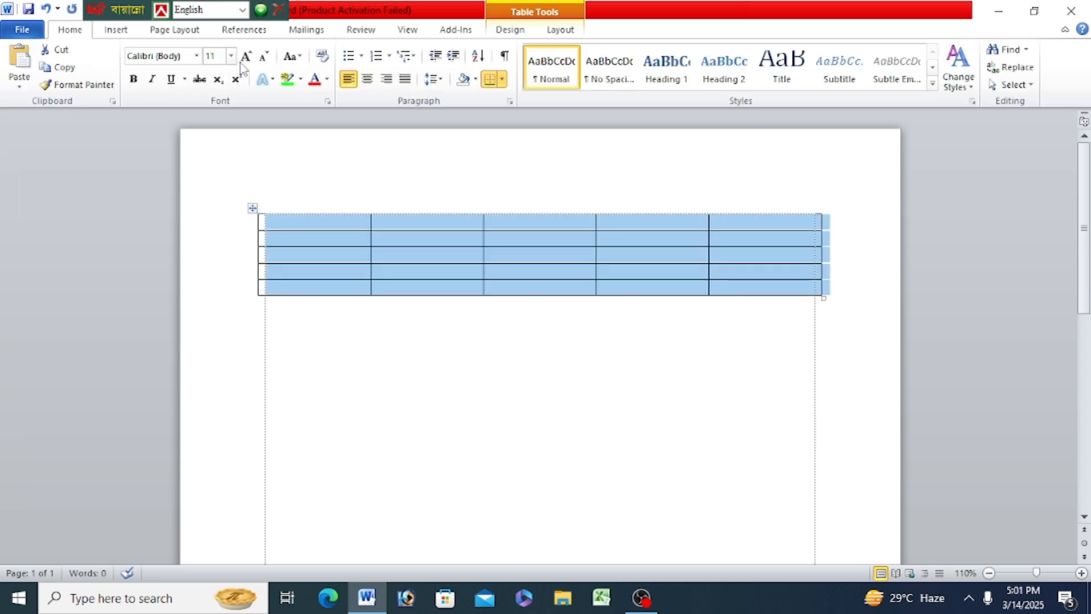
pyautogui.click(196, 55)
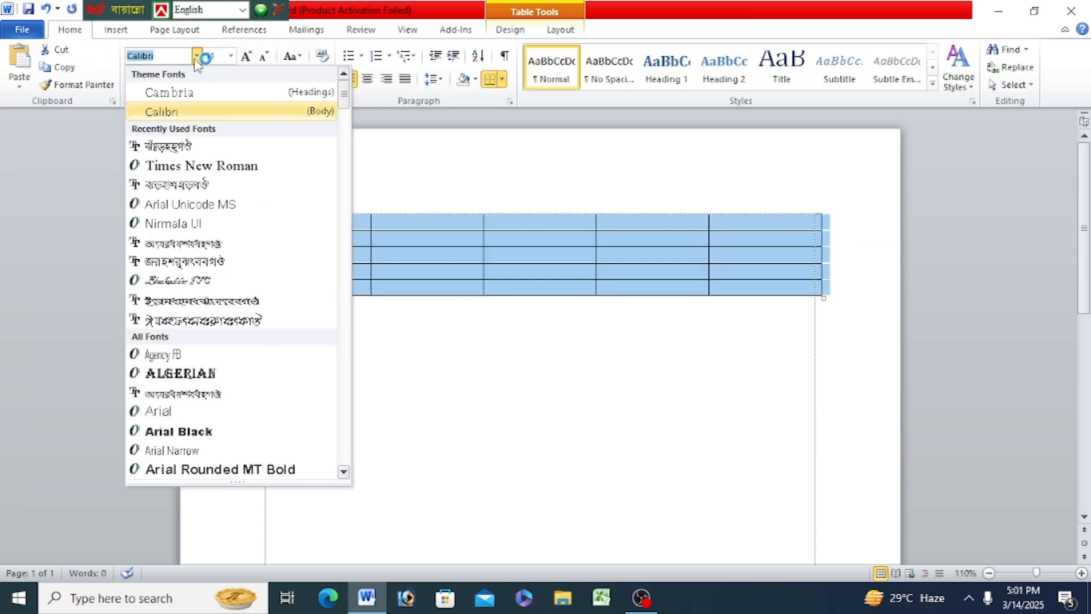
pyautogui.click(191, 148)
pyautogui.click(230, 55)
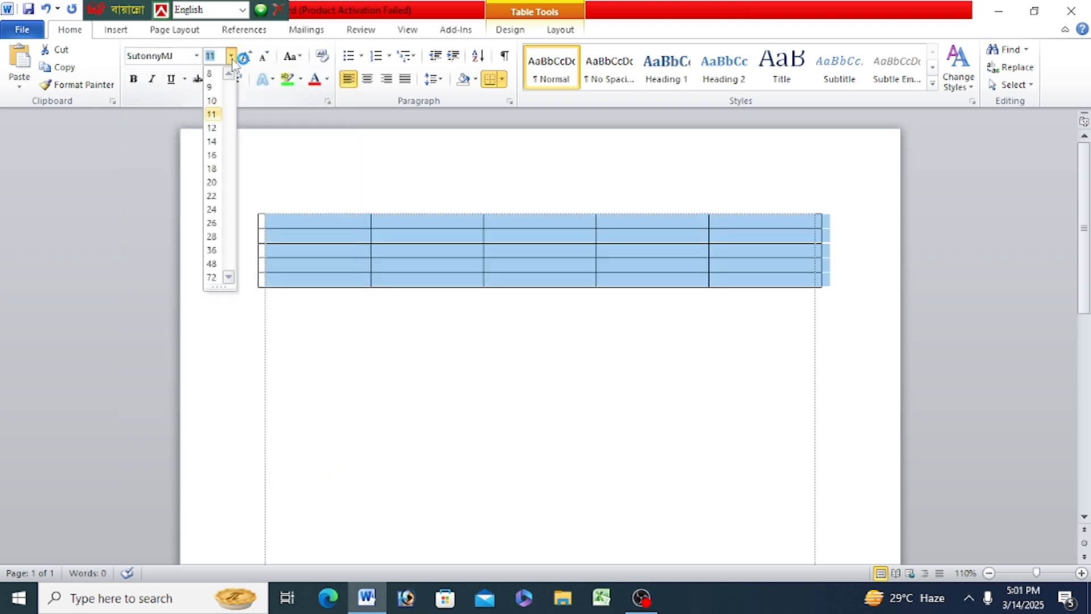
pyautogui.click(212, 154)
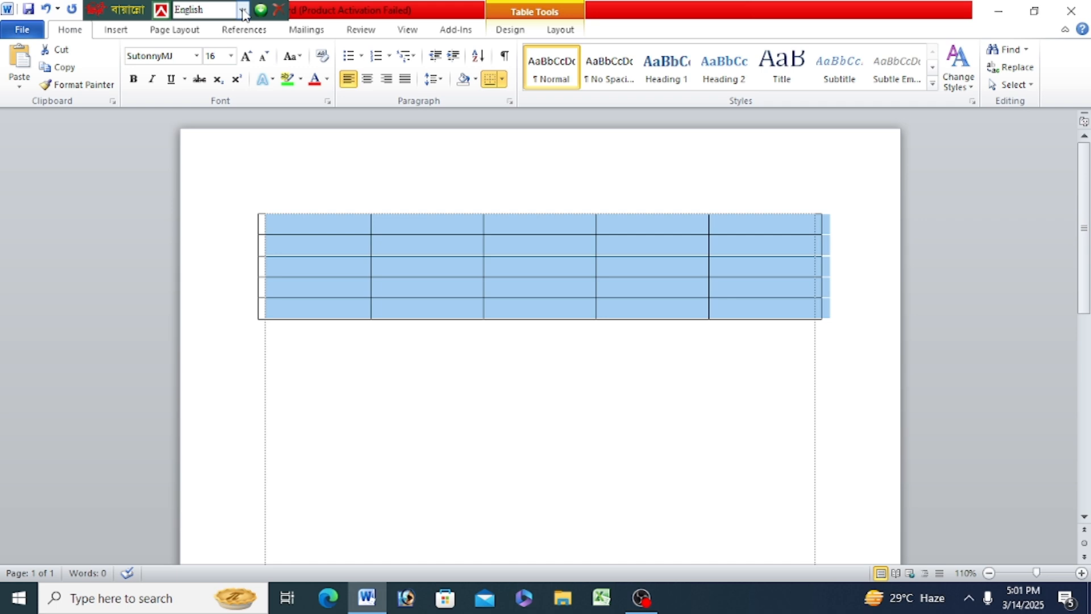
# Step: Switch the typing layout to Bijoy Classic and enter the heading গ্রাহকের নাম in the table's first cell
pyautogui.click(244, 12)
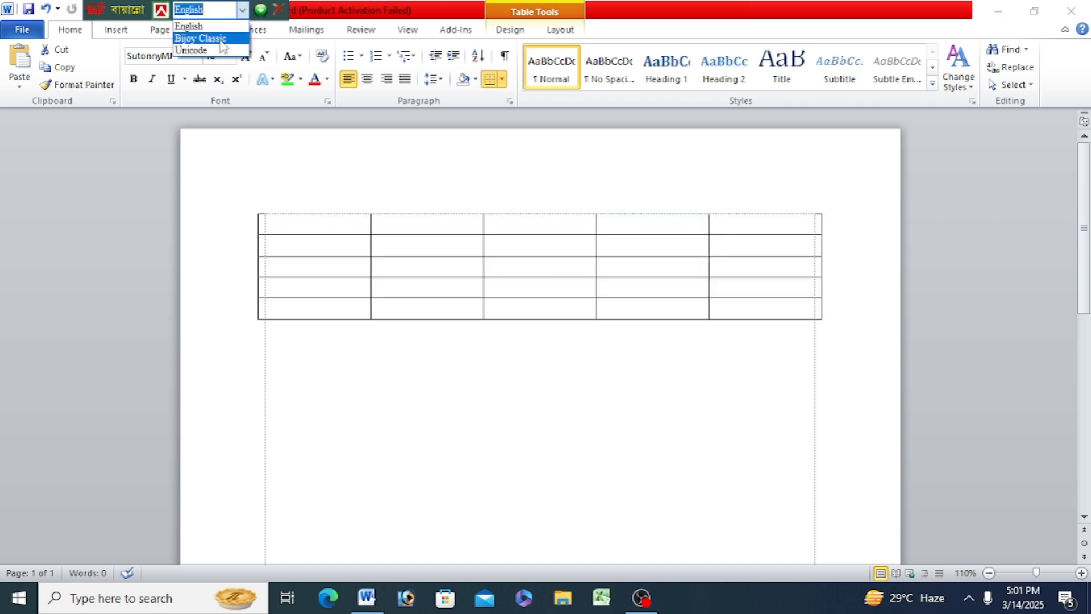
pyautogui.click(220, 39)
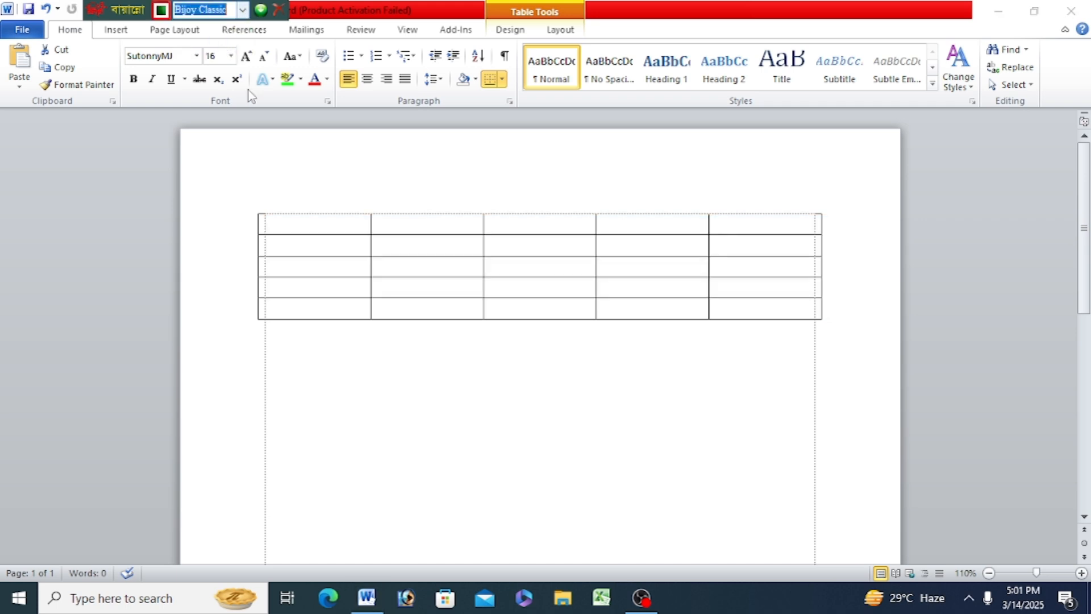
pyautogui.click(319, 220)
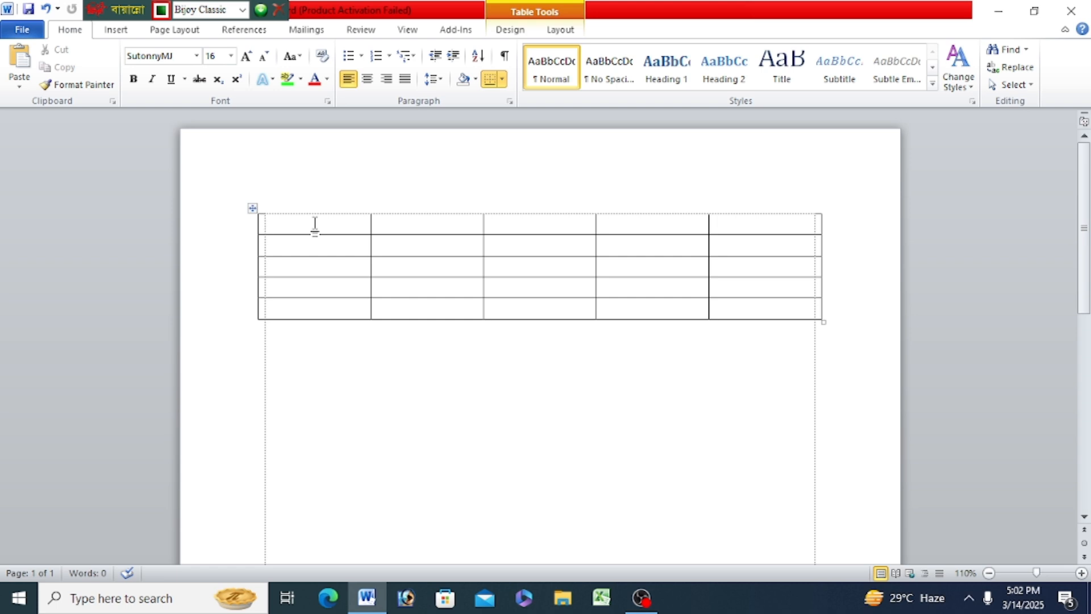
pyautogui.write('গ্রাহকে')
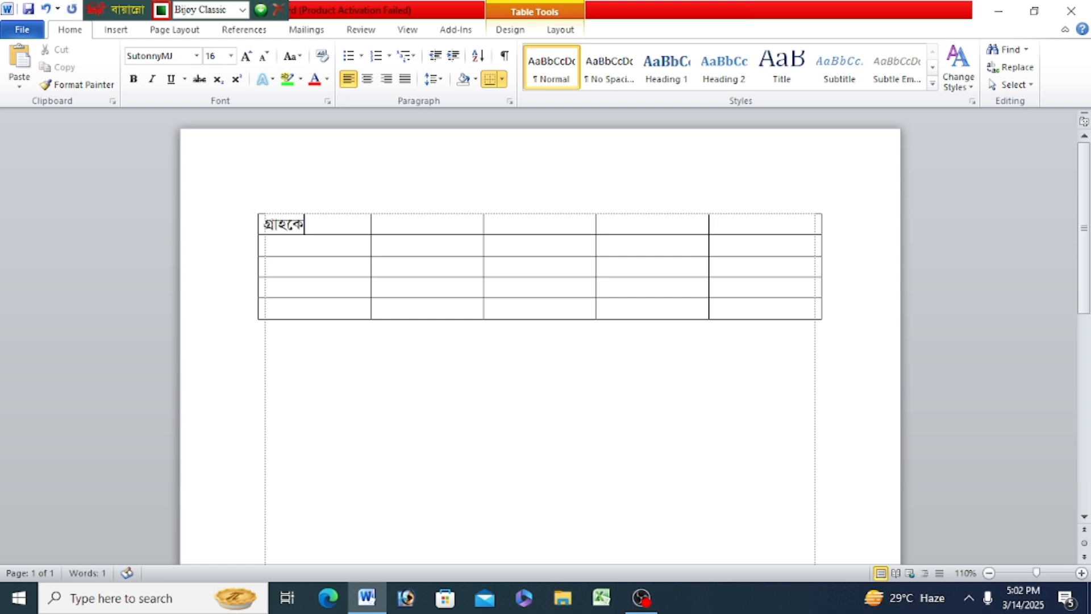
pyautogui.write('র নাম')
# Step: Enter the headings শনিবার, সোমবার and মঙ্গলবার in the second to fourth cells of the header row
pyautogui.click(430, 224)
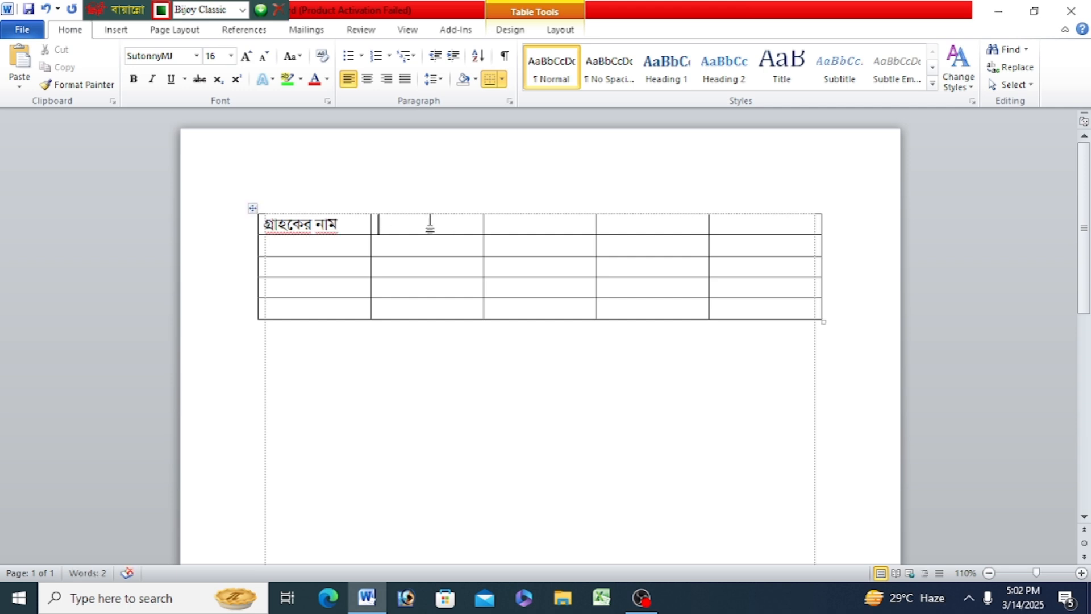
pyautogui.write('শনিবার')
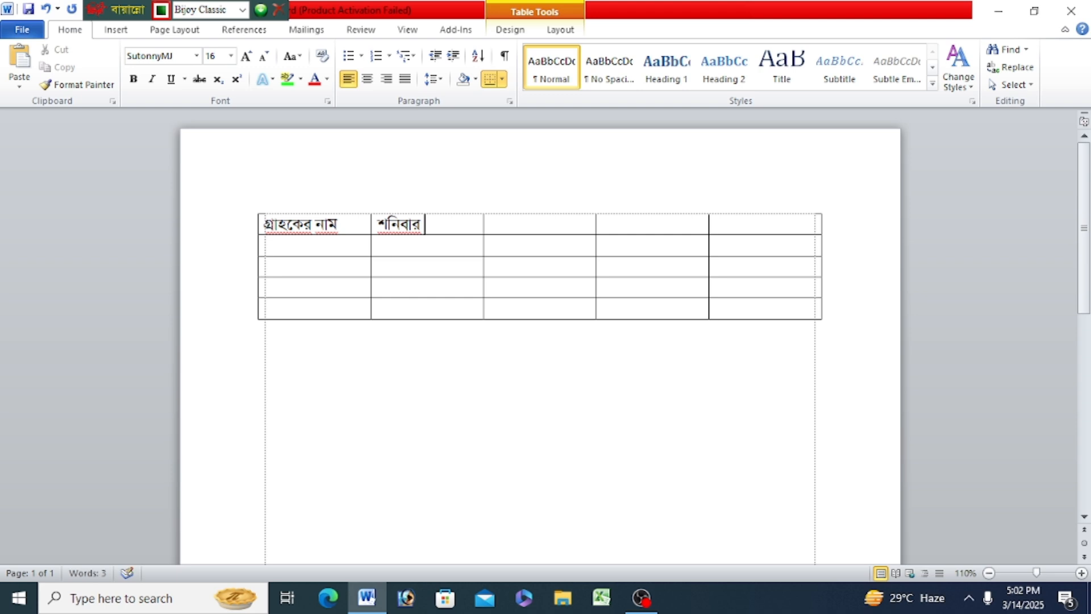
pyautogui.press('Tab')
pyautogui.write('সোমবার')
pyautogui.press('Tab')
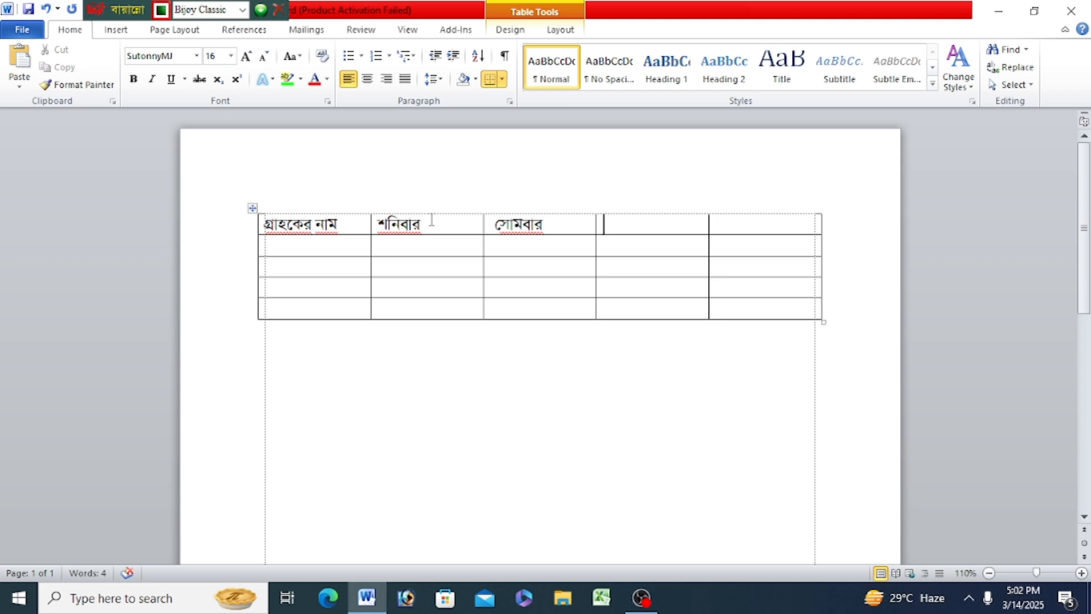
pyautogui.write('মঙ্গলবার')
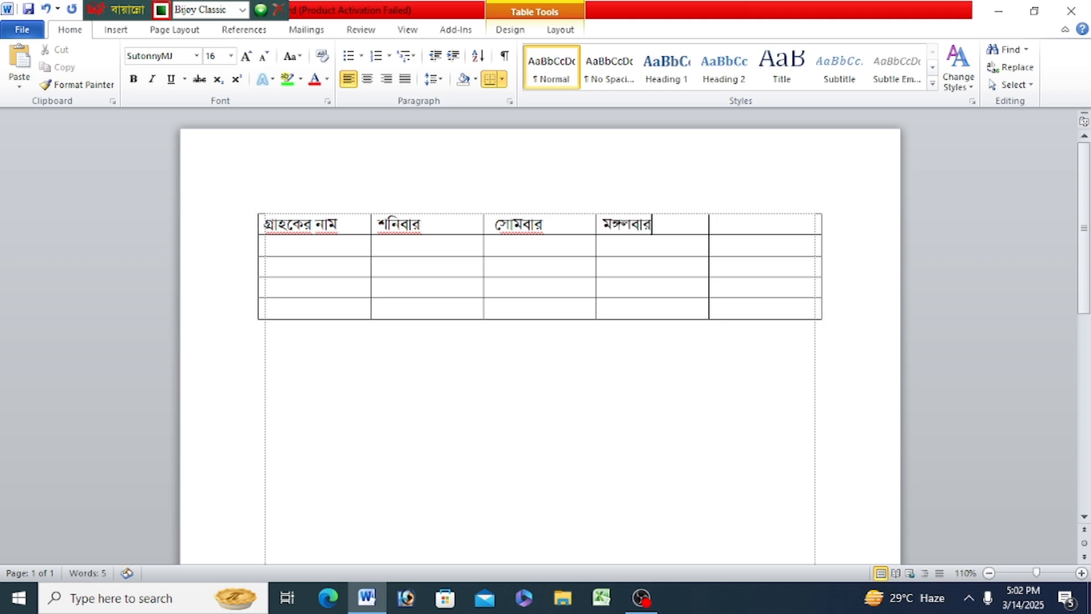
pyautogui.press('Tab')
# Step: Insert a column headed রবিবার before the সোমবার column, and head the last column মোট
pyautogui.click(562, 30)
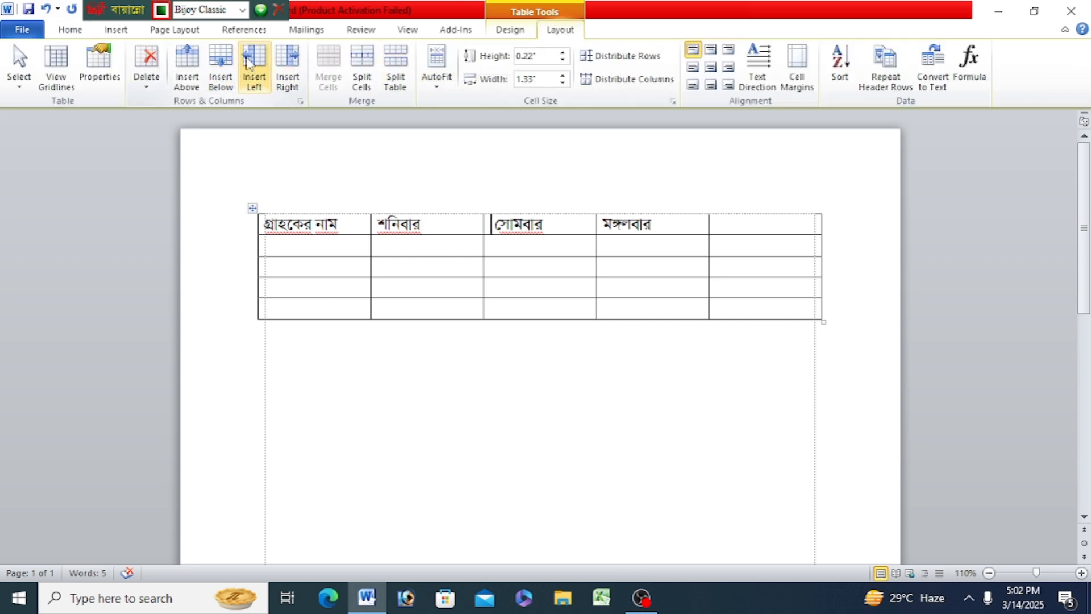
pyautogui.click(254, 71)
pyautogui.click(487, 224)
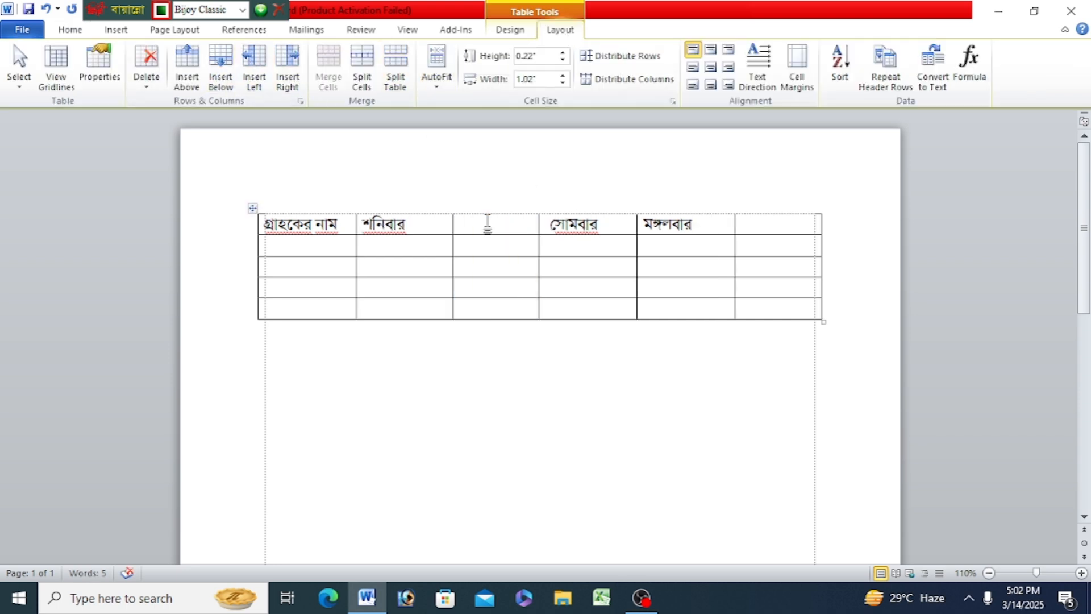
pyautogui.write('রবির')
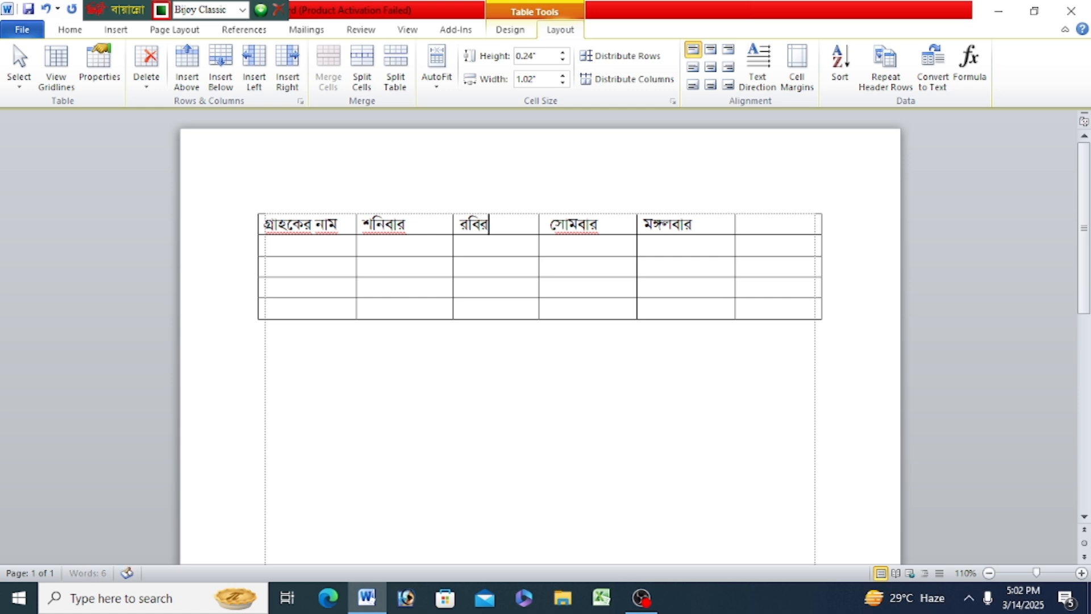
pyautogui.press('BackSpace')
pyautogui.write('বার')
pyautogui.click(746, 222)
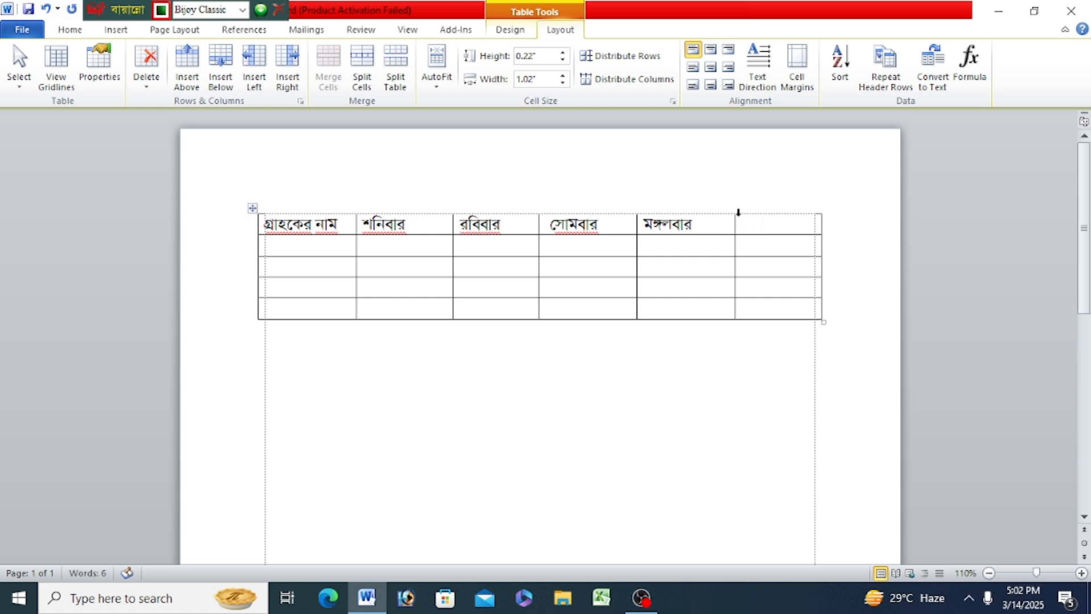
pyautogui.write('মোট')
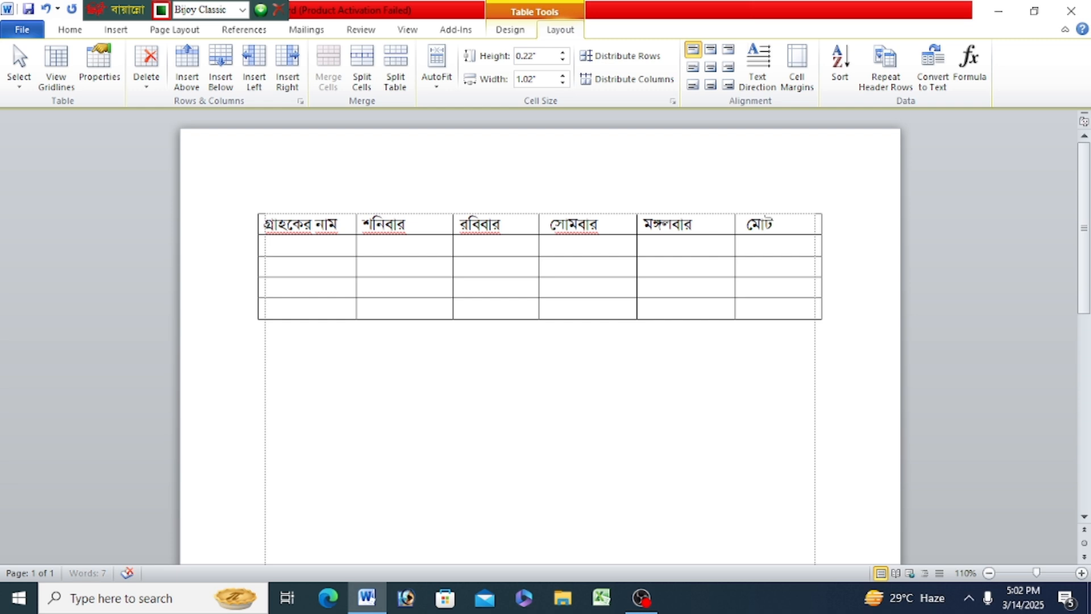
# Step: Enter the three customers' names in the first column below the heading, and মোট in that column's last row
pyautogui.click(304, 244)
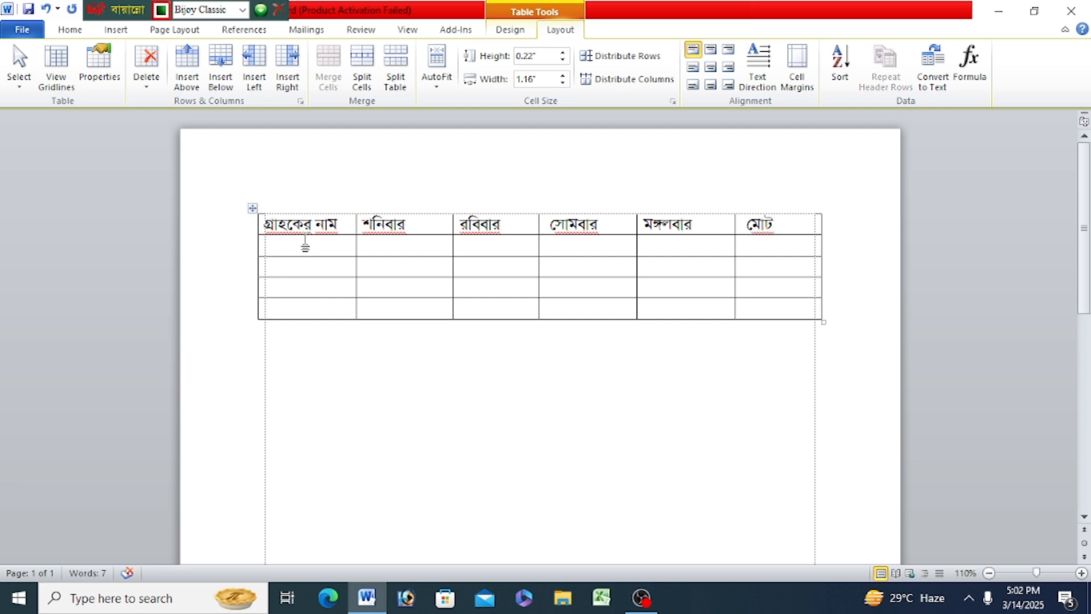
pyautogui.write('রমিজ')
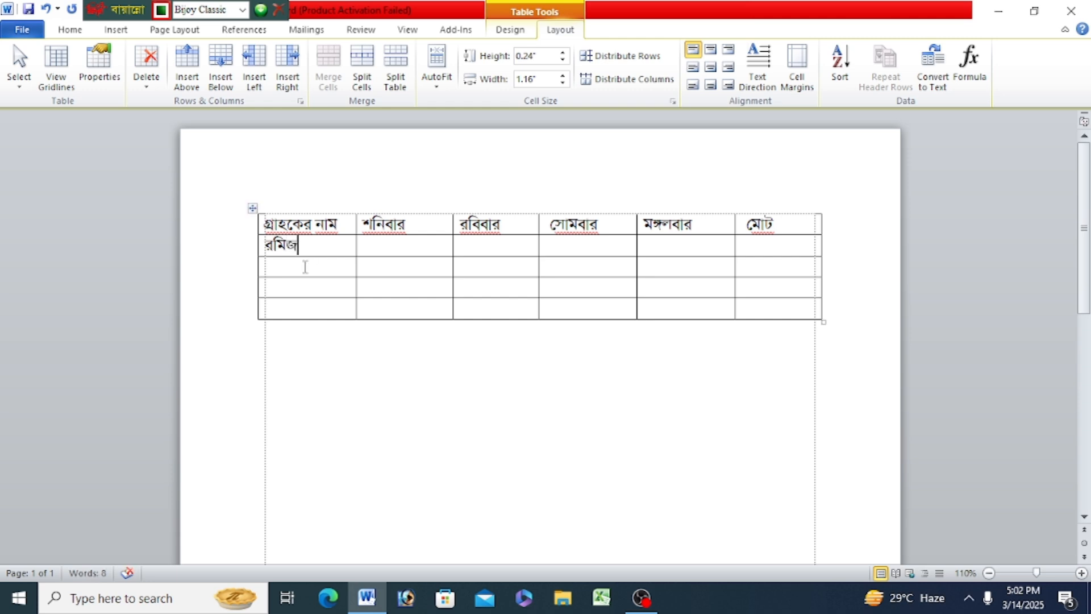
pyautogui.click(304, 269)
pyautogui.write('ক')
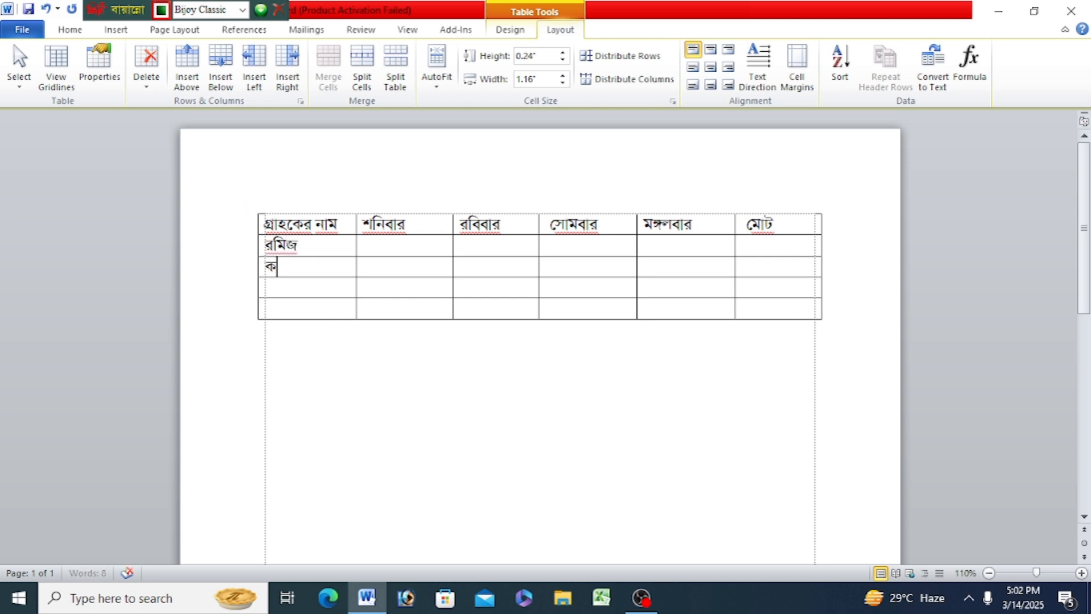
pyautogui.write('মি')
pyautogui.press('BackSpace')
pyautogui.write('রম')
pyautogui.click(296, 288)
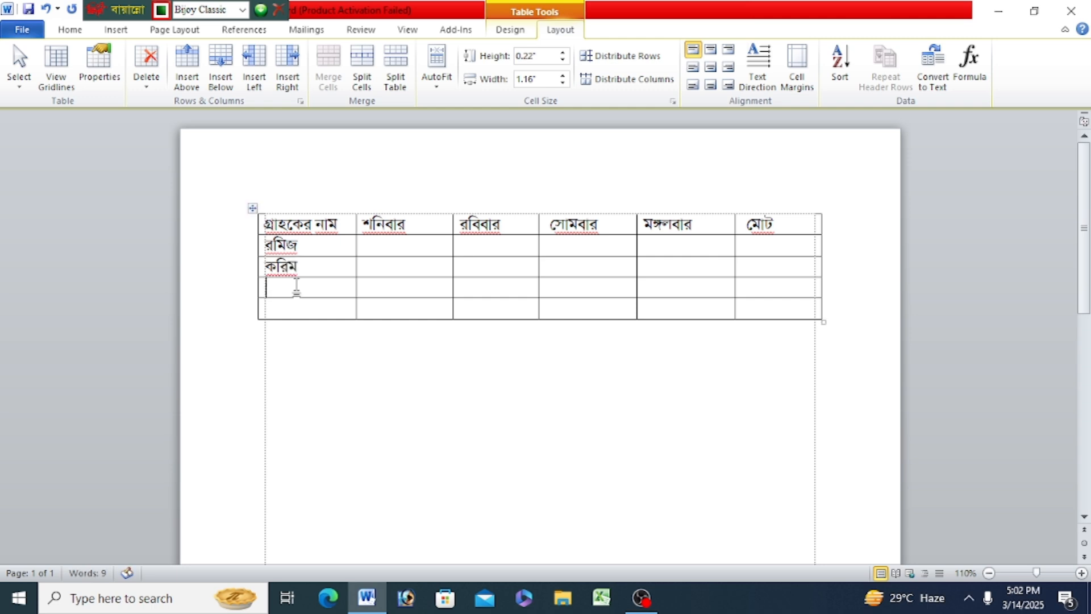
pyautogui.write('আলিফ')
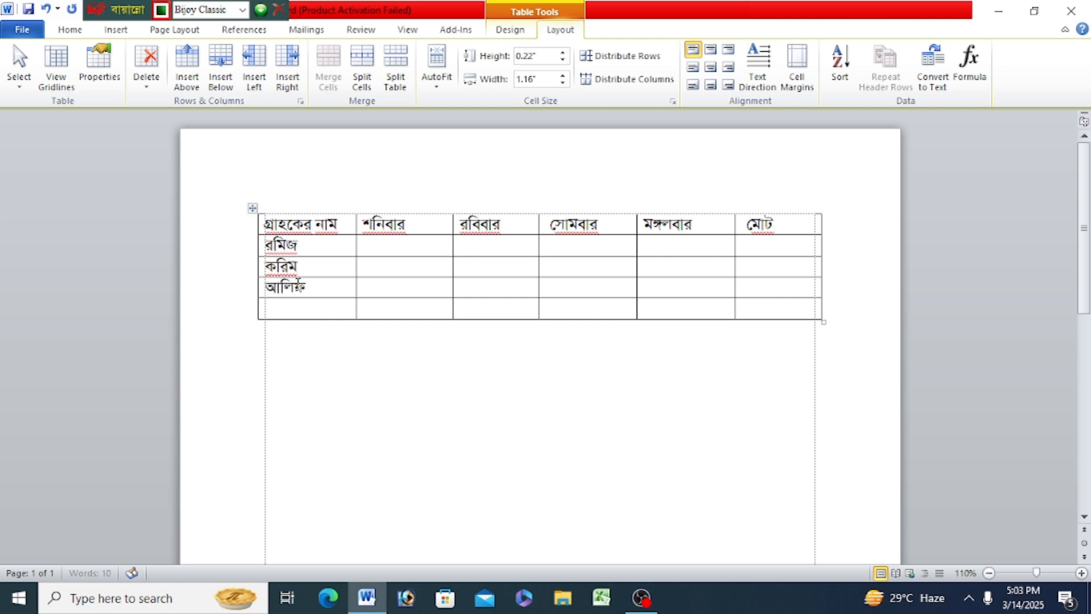
pyautogui.click(301, 308)
pyautogui.write('মোট')
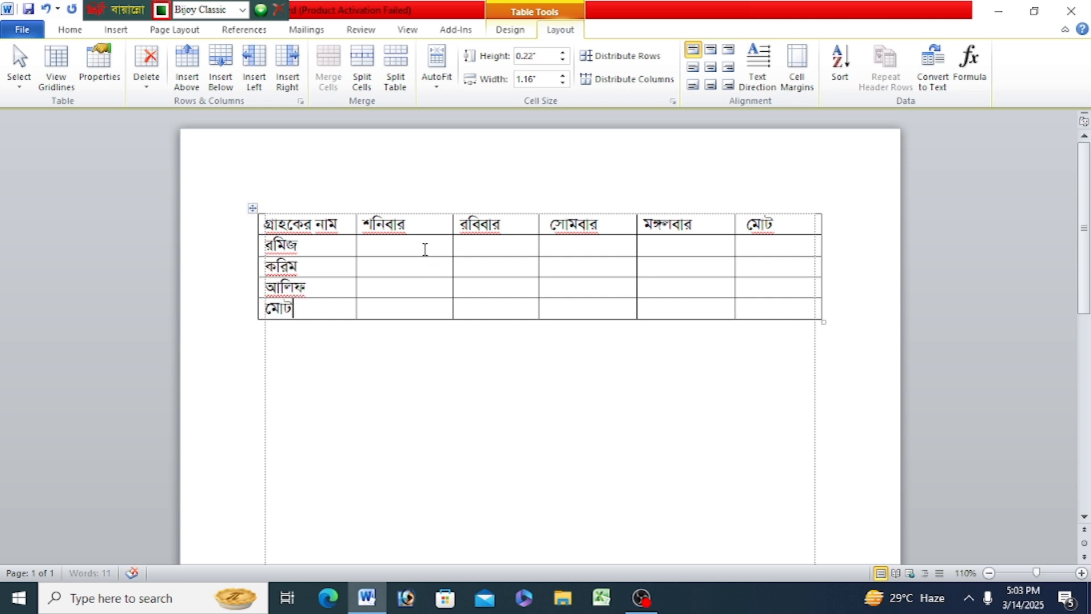
# Step: Fill the first customer's row with ৫০, ৬০, ৪০ and ২০ under শনিবার, রবিবার, সোমবার and মঙ্গলবার
pyautogui.click(414, 244)
pyautogui.write('৫০')
pyautogui.click(486, 250)
pyautogui.write('৬০')
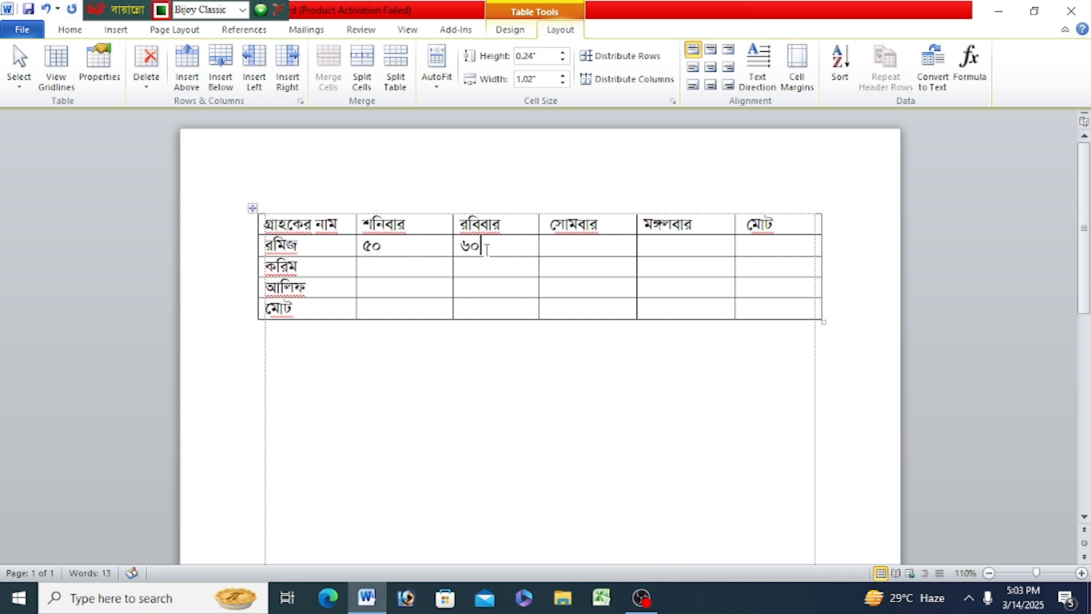
pyautogui.click(568, 242)
pyautogui.write('৪০')
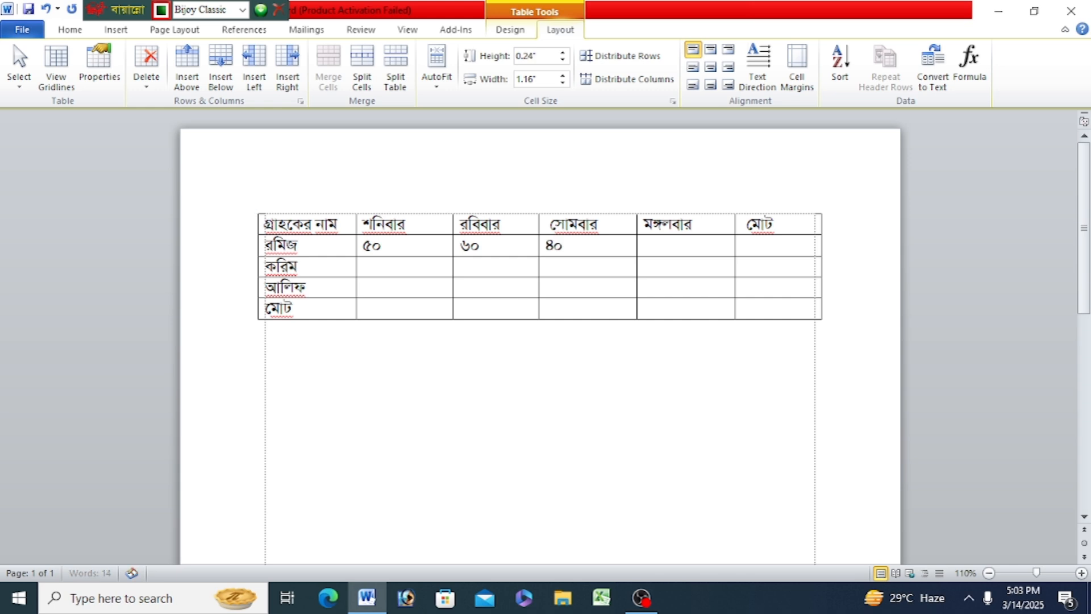
pyautogui.click(647, 242)
pyautogui.write('২০')
# Step: Enter ৫০, ৮০ and ৯০ in the remaining শনিবার cells, and ৩০ under রবিবার for the third customer
pyautogui.click(397, 268)
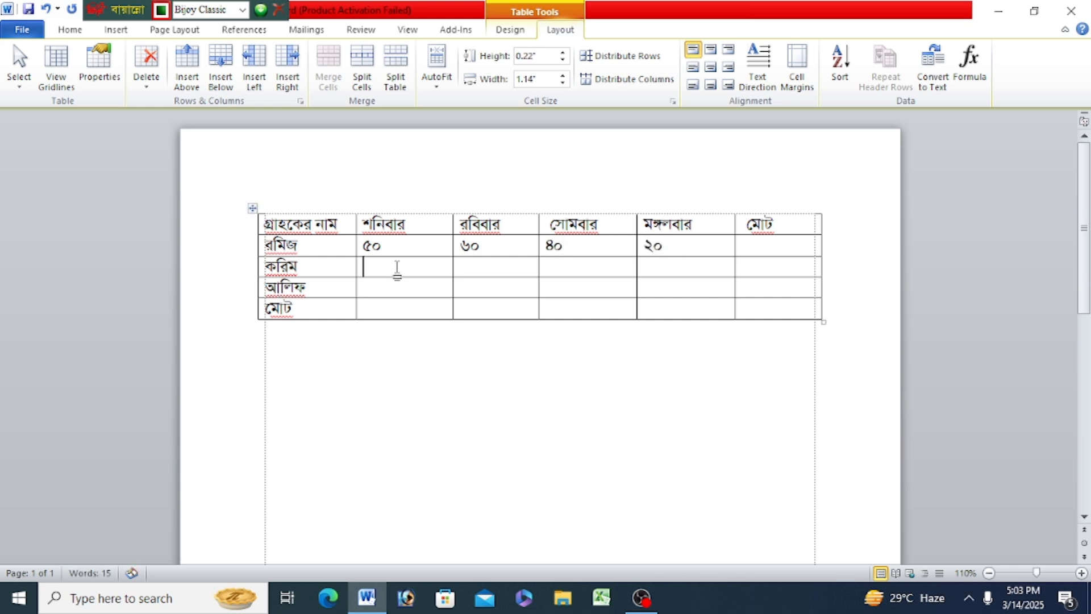
pyautogui.write('৫০')
pyautogui.click(470, 281)
pyautogui.write('৩০')
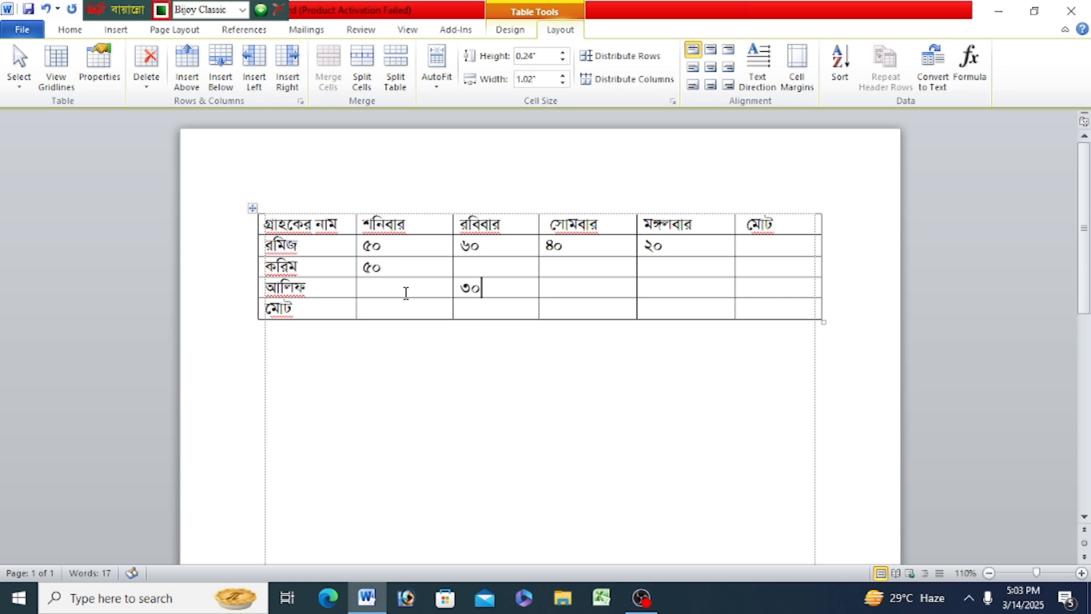
pyautogui.click(390, 288)
pyautogui.write('৮০')
pyautogui.click(401, 310)
pyautogui.write('৯০')
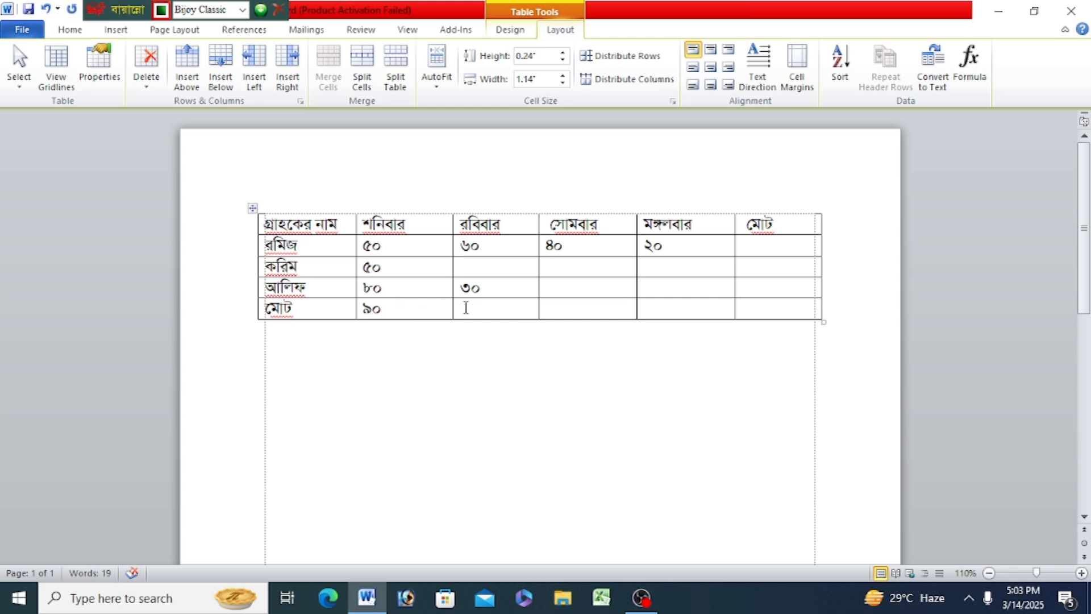
# Step: Enter ৫৫ for the second customer and ৪০ in the last row of the রবিবার column
pyautogui.click(508, 269)
pyautogui.write('৫৫')
pyautogui.click(530, 305)
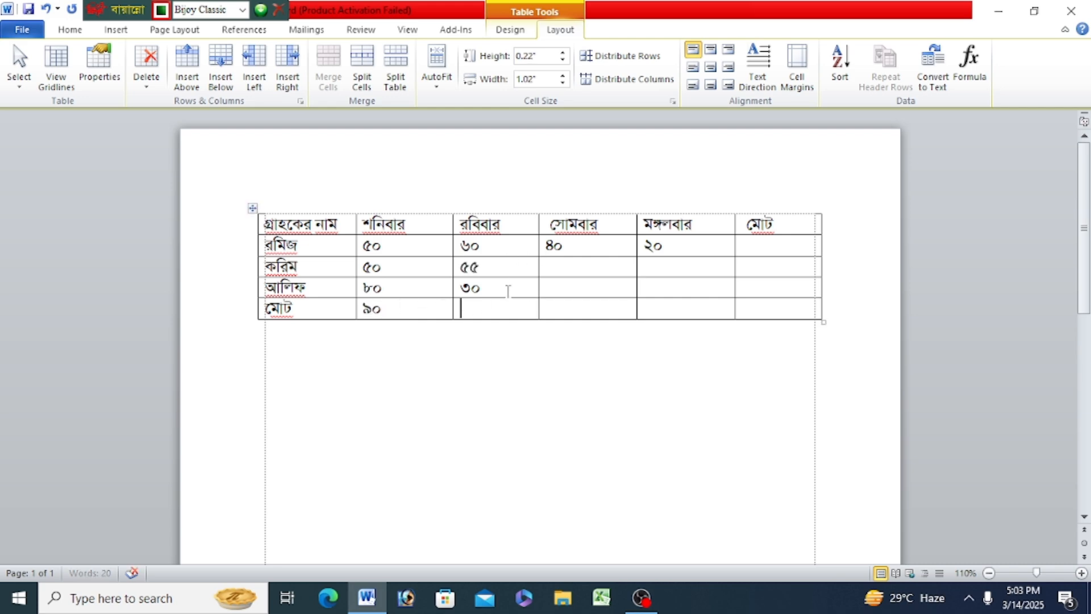
pyautogui.write('৪০')
# Step: Enter ৭৭, ৬৬ and ৪৪ in the remaining three cells of the সোমবার column
pyautogui.click(598, 267)
pyautogui.write('৭৭')
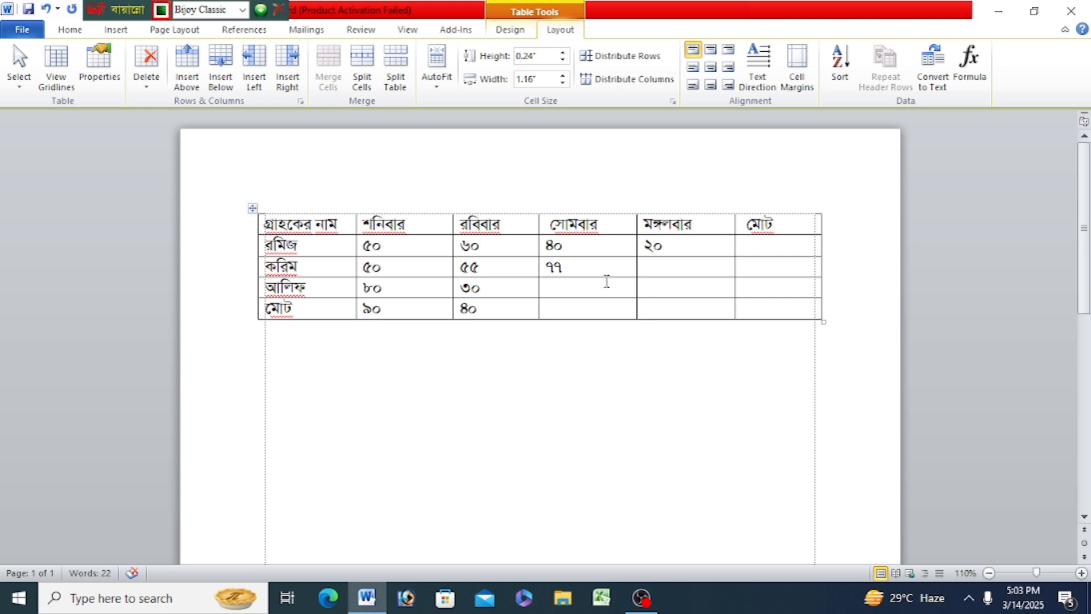
pyautogui.click(605, 284)
pyautogui.write('৬৬')
pyautogui.click(598, 307)
pyautogui.write('৪৪')
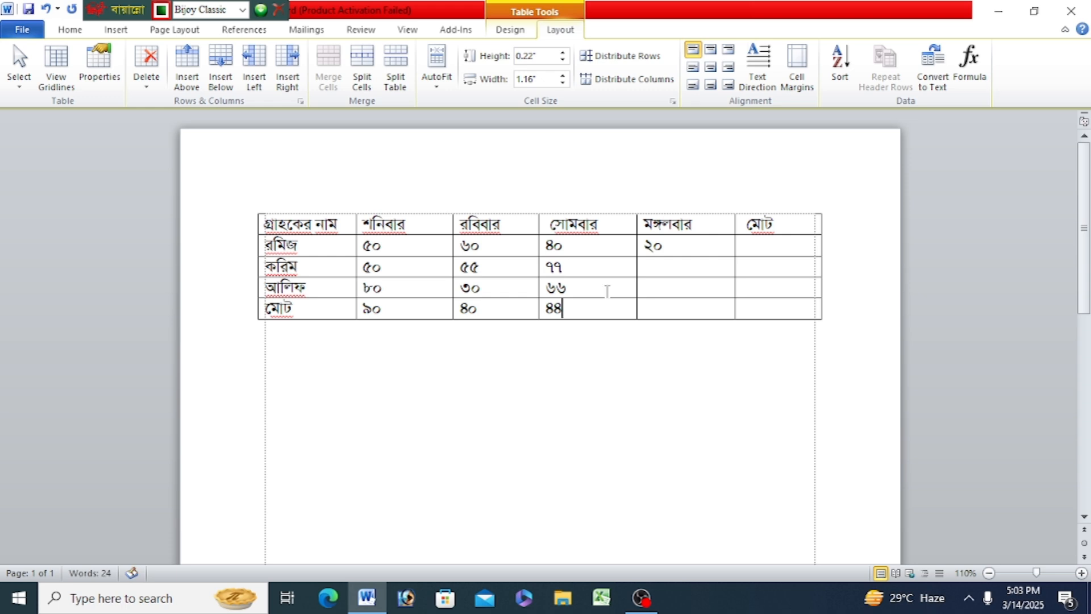
# Step: Enter ৬৬, ৭৭ and ৬৬ in the remaining three cells of the মঙ্গলবার column
pyautogui.click(675, 267)
pyautogui.write('৬৬')
pyautogui.click(693, 285)
pyautogui.write('৭৭')
pyautogui.click(650, 310)
pyautogui.write('৬৬')
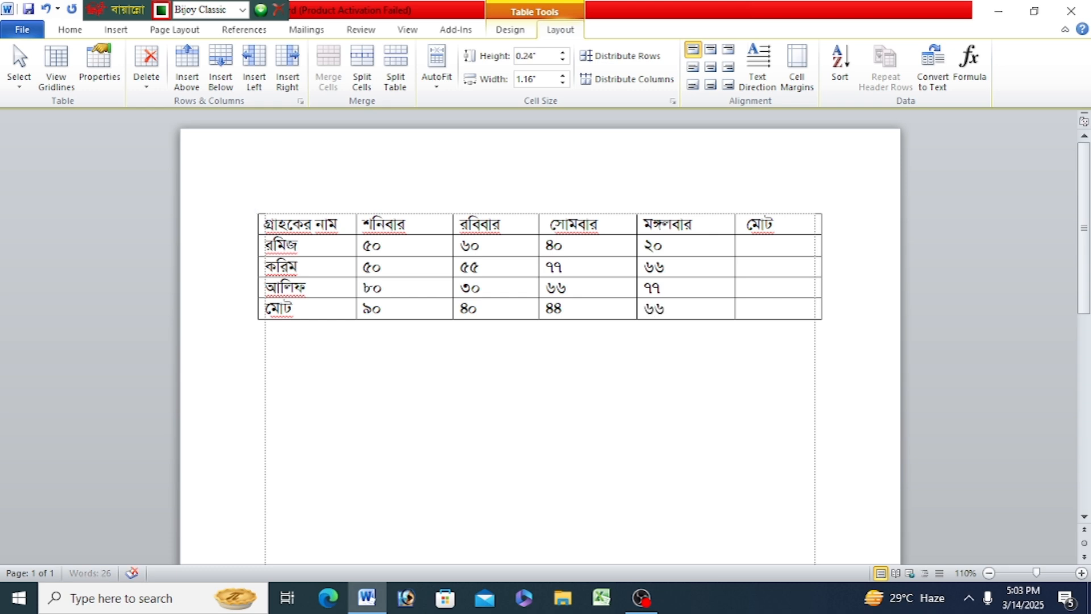
# Step: Total the first customer's daily amounts in the মোট column with the formula =SUM(LEFT)
pyautogui.click(754, 296)
pyautogui.click(769, 246)
pyautogui.moveTo(372, 245); pyautogui.dragTo(416, 244)
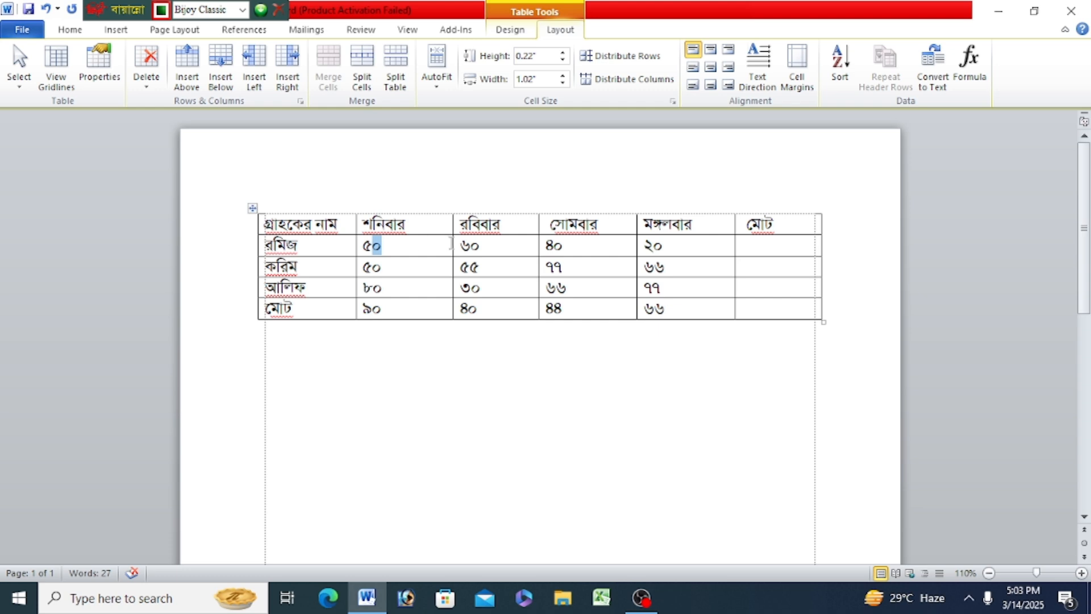
pyautogui.moveTo(488, 251); pyautogui.dragTo(555, 254)
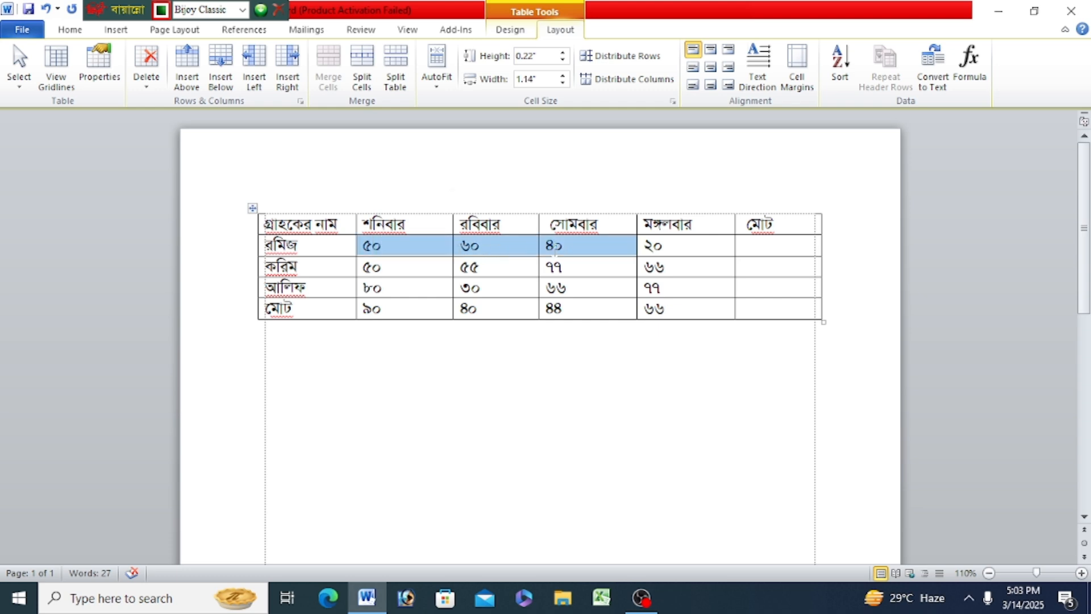
pyautogui.moveTo(635, 247); pyautogui.dragTo(711, 247)
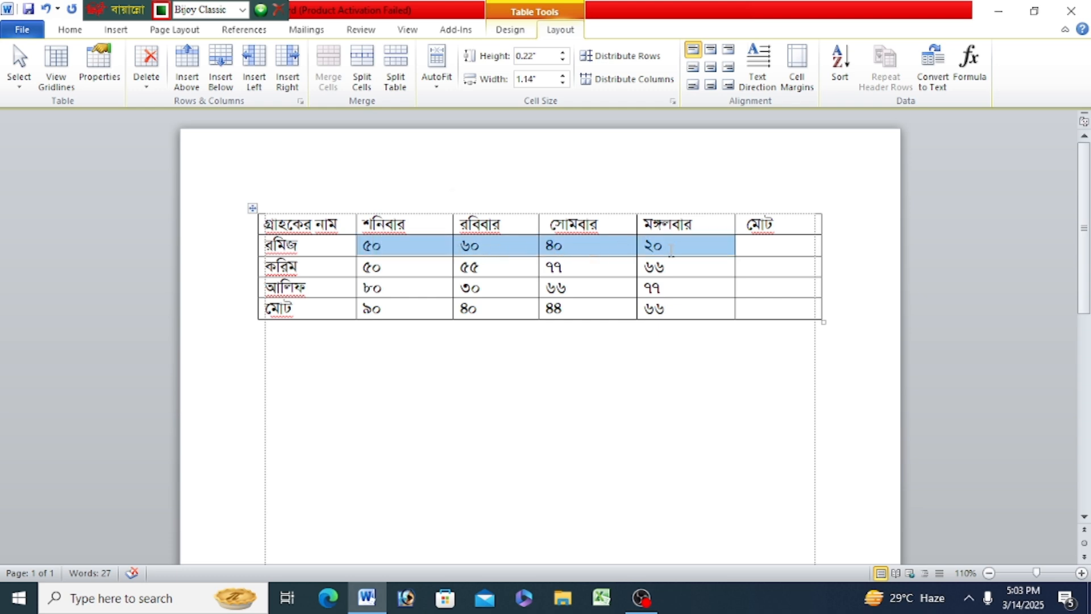
pyautogui.click(770, 247)
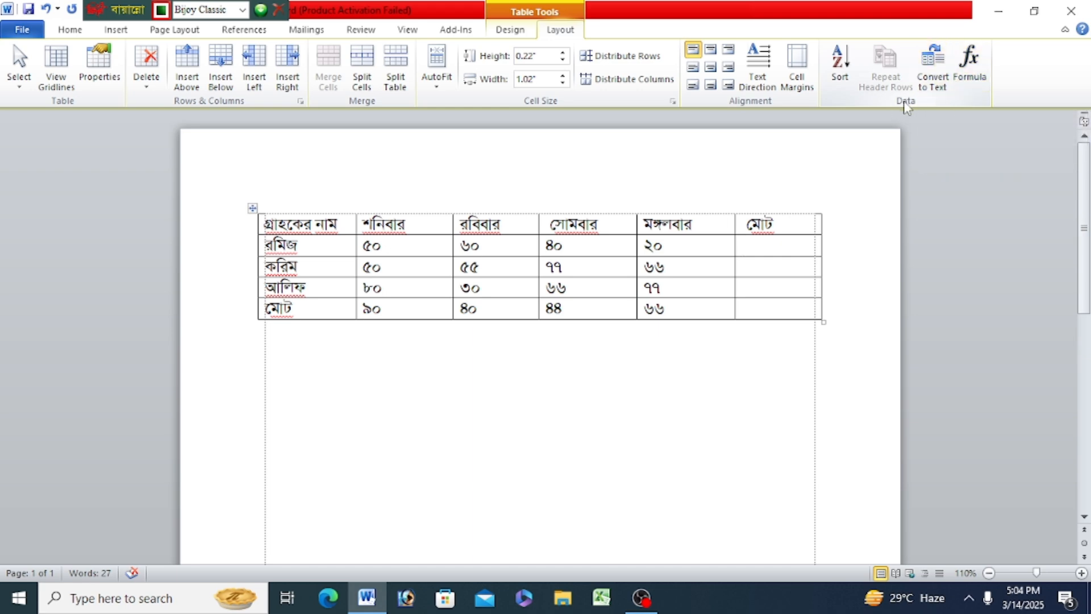
pyautogui.click(973, 79)
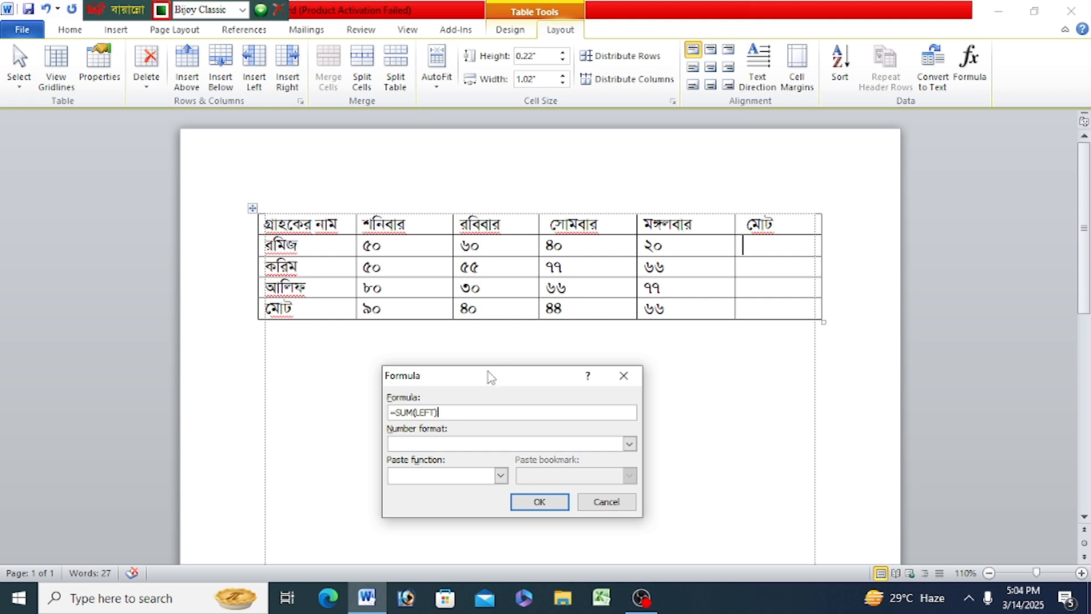
pyautogui.moveTo(491, 377); pyautogui.dragTo(757, 352)
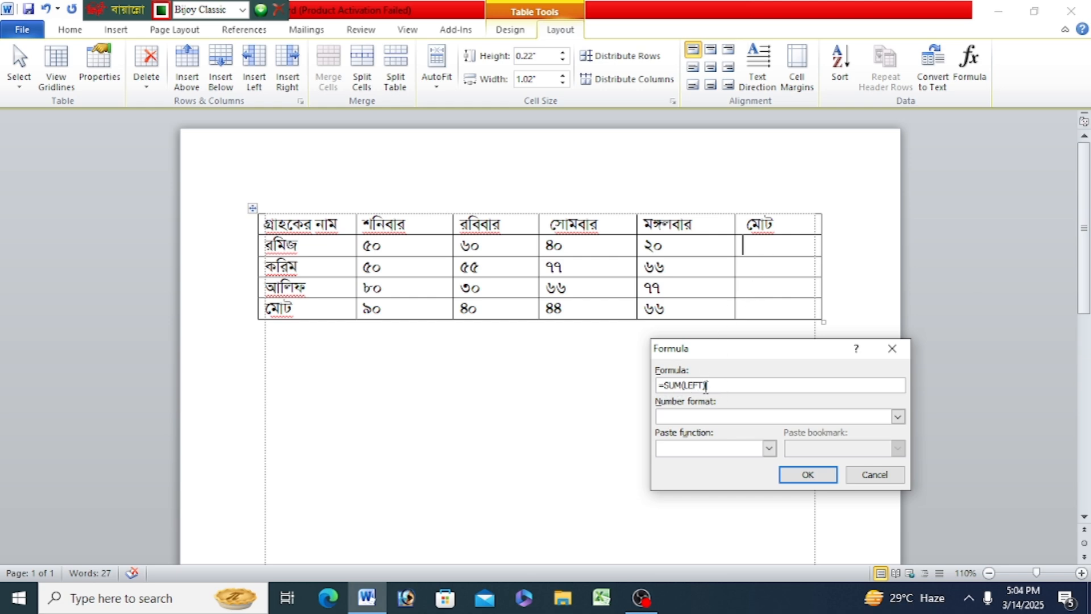
pyautogui.click(808, 474)
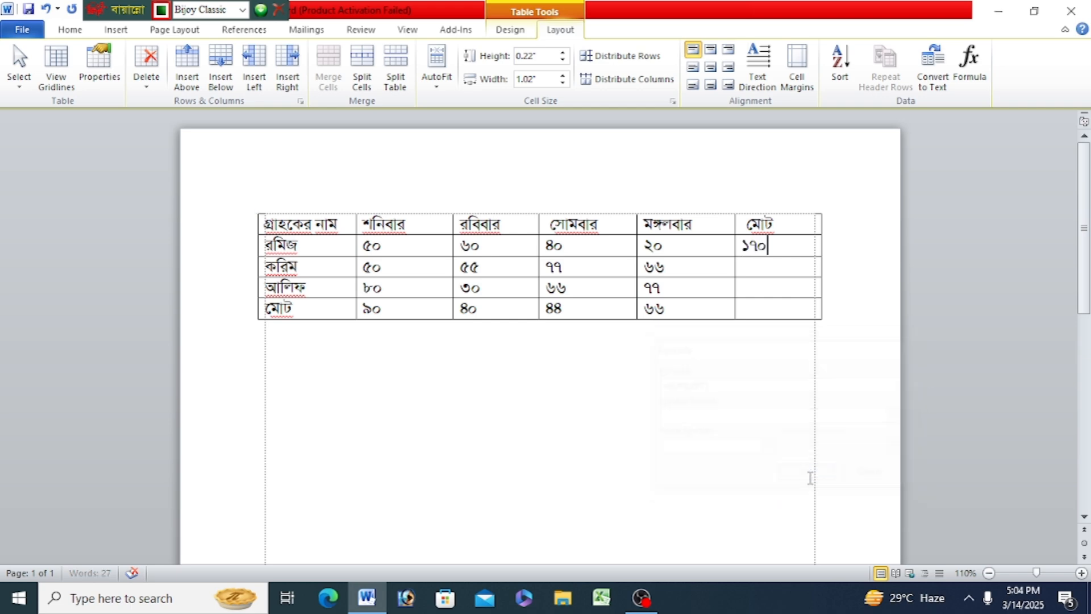
# Step: Switch the typing layout to English and total the second customer's row with the formula changed to =SUM(LEFT)
pyautogui.click(770, 249)
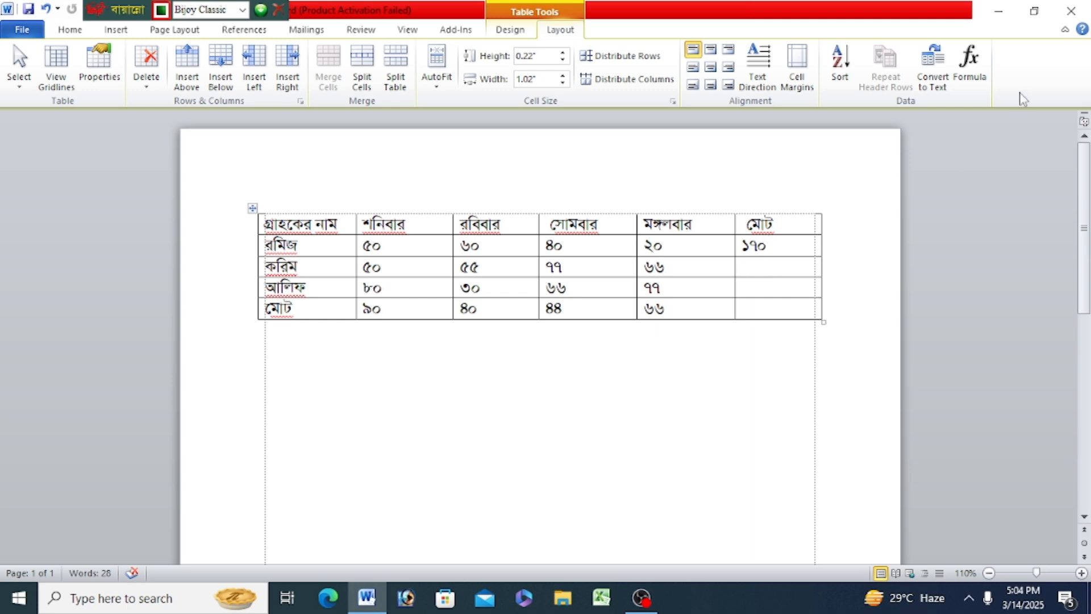
pyautogui.click(973, 69)
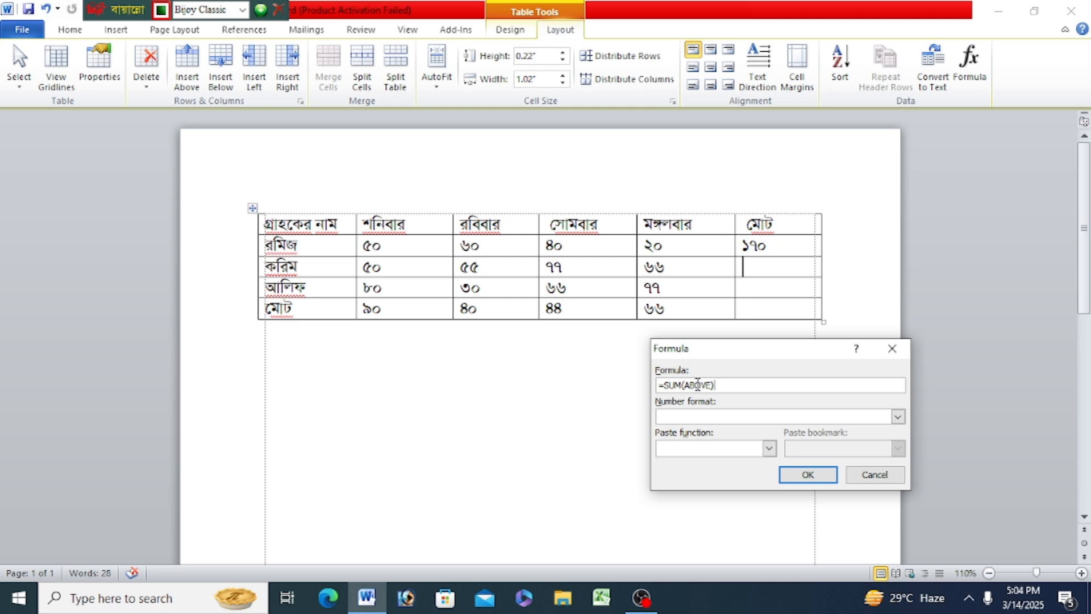
pyautogui.click(243, 9)
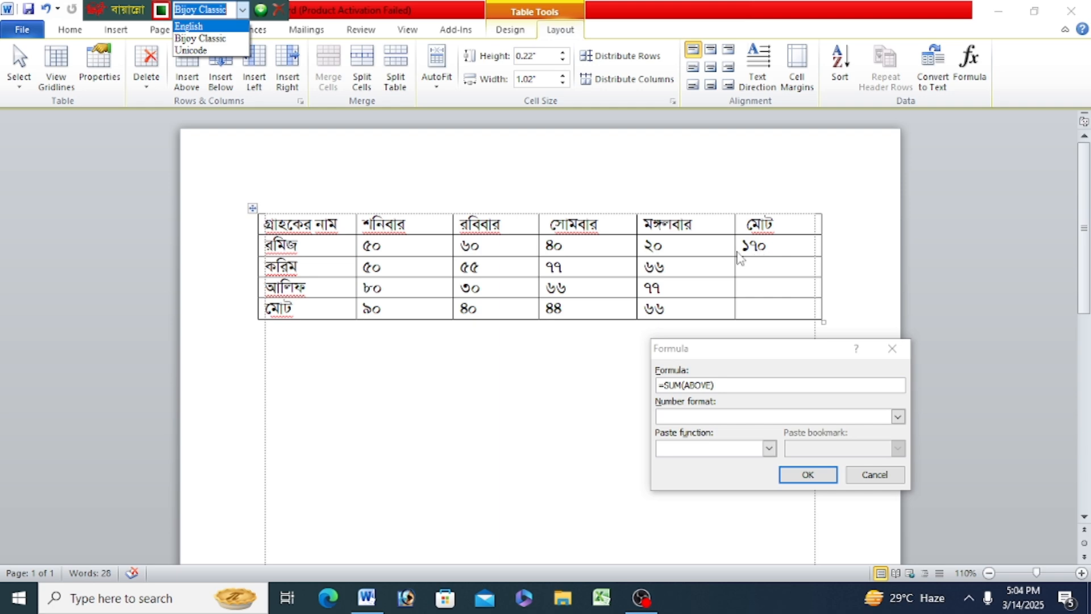
pyautogui.click(197, 38)
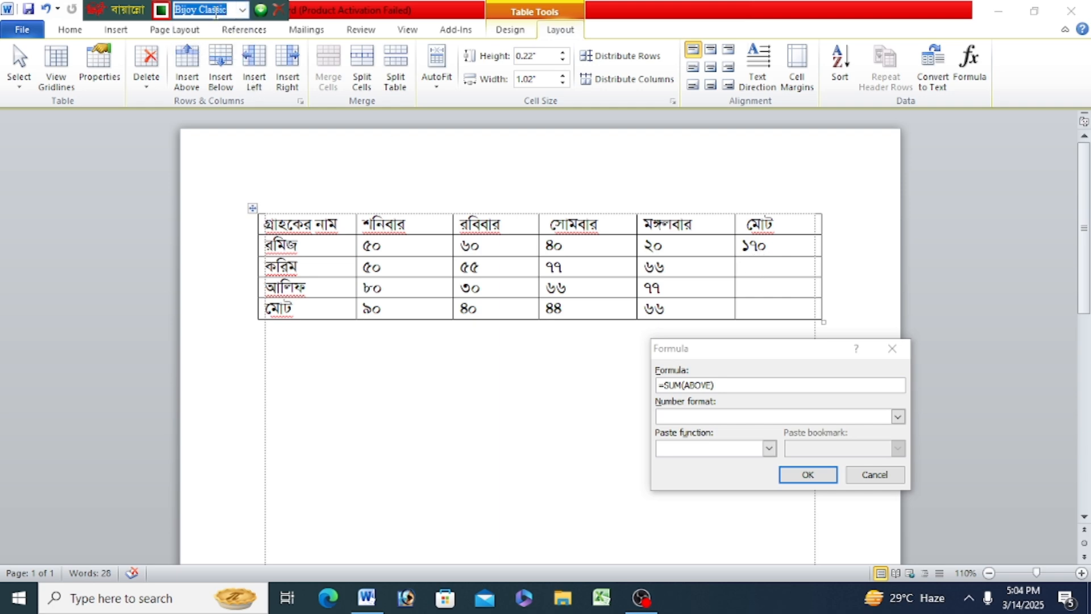
pyautogui.click(242, 10)
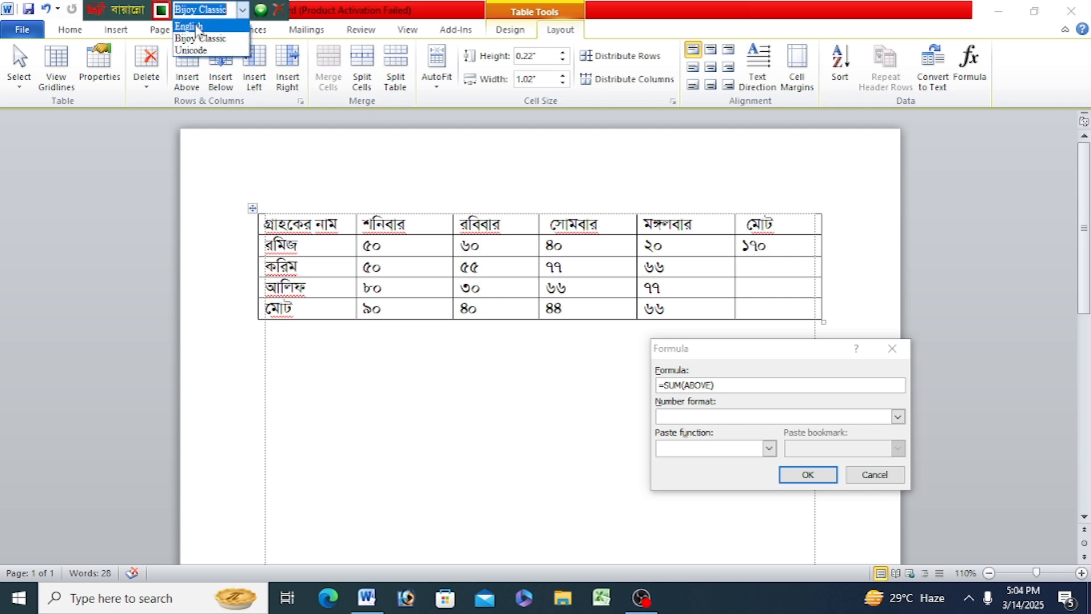
pyautogui.click(191, 26)
pyautogui.doubleClick(699, 385)
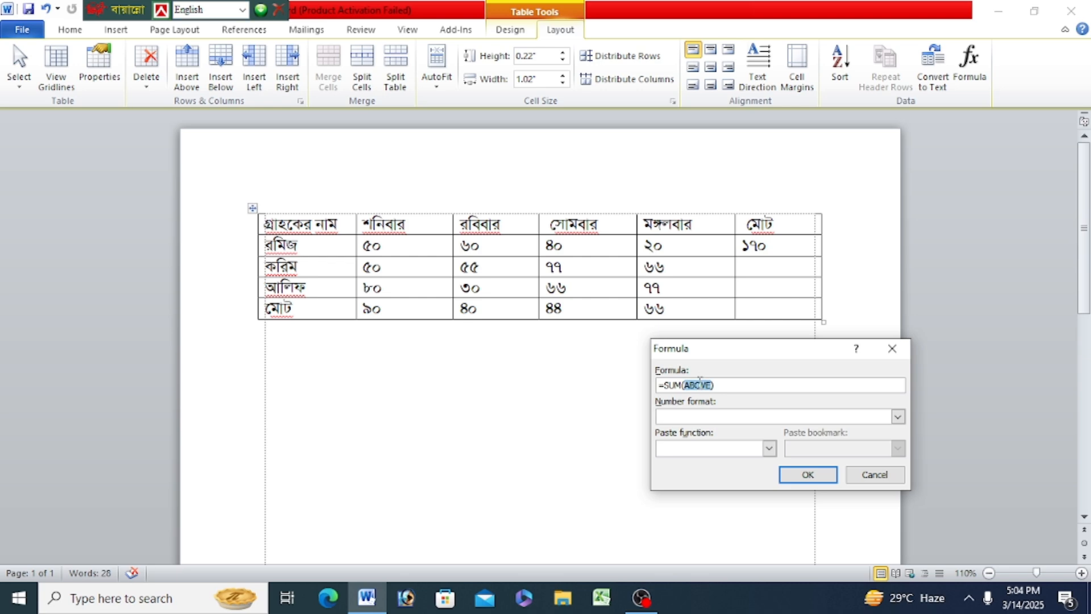
pyautogui.press('BackSpace')
pyautogui.click(810, 477)
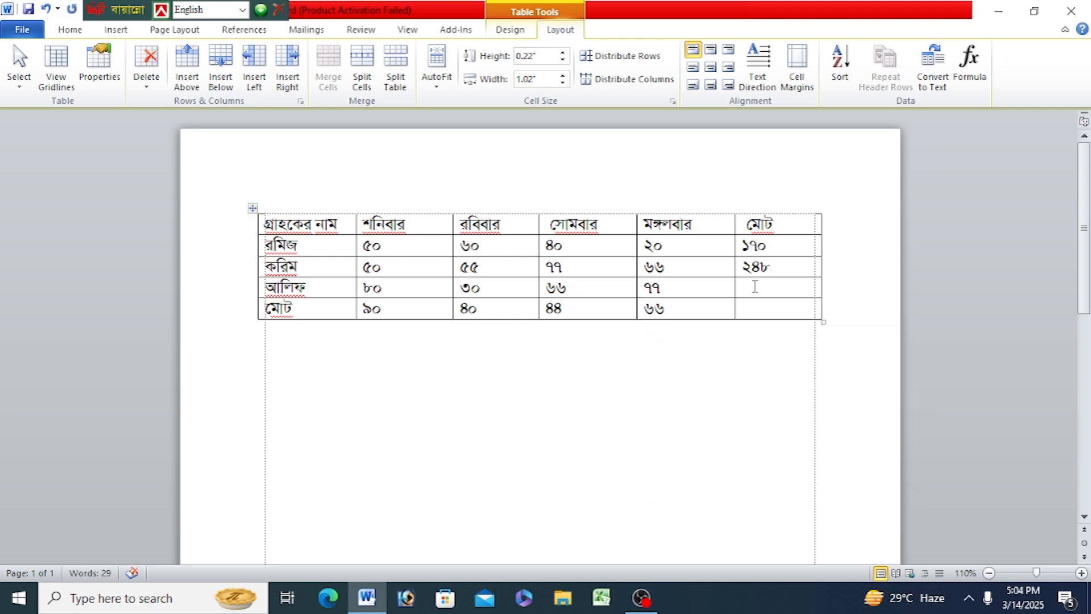
# Step: Total the third customer's row in the মোট column, changing the formula's range from ABOVE to left
pyautogui.click(969, 62)
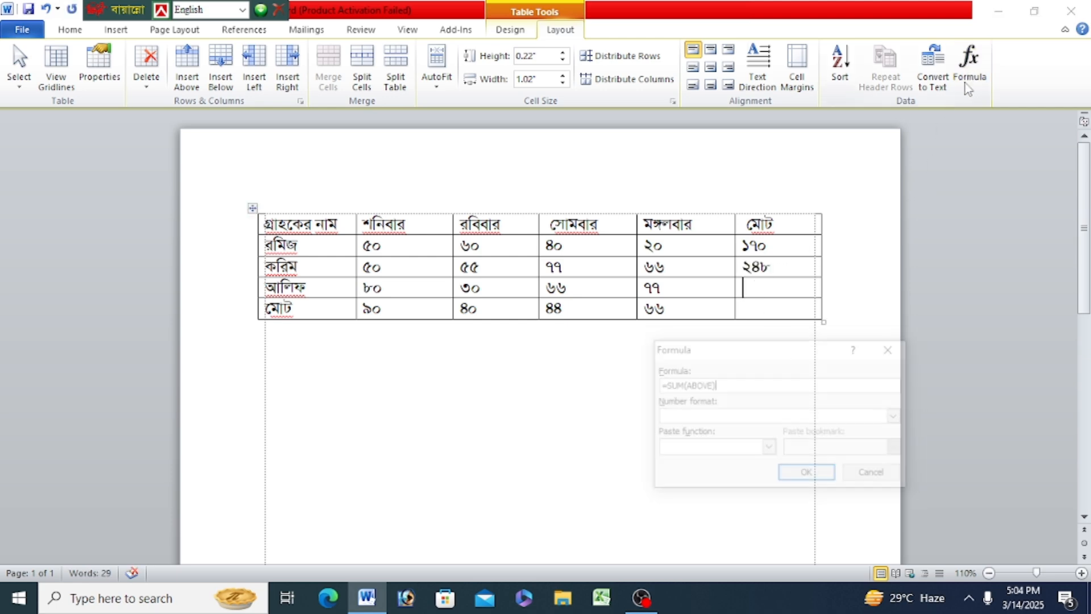
pyautogui.doubleClick(700, 385)
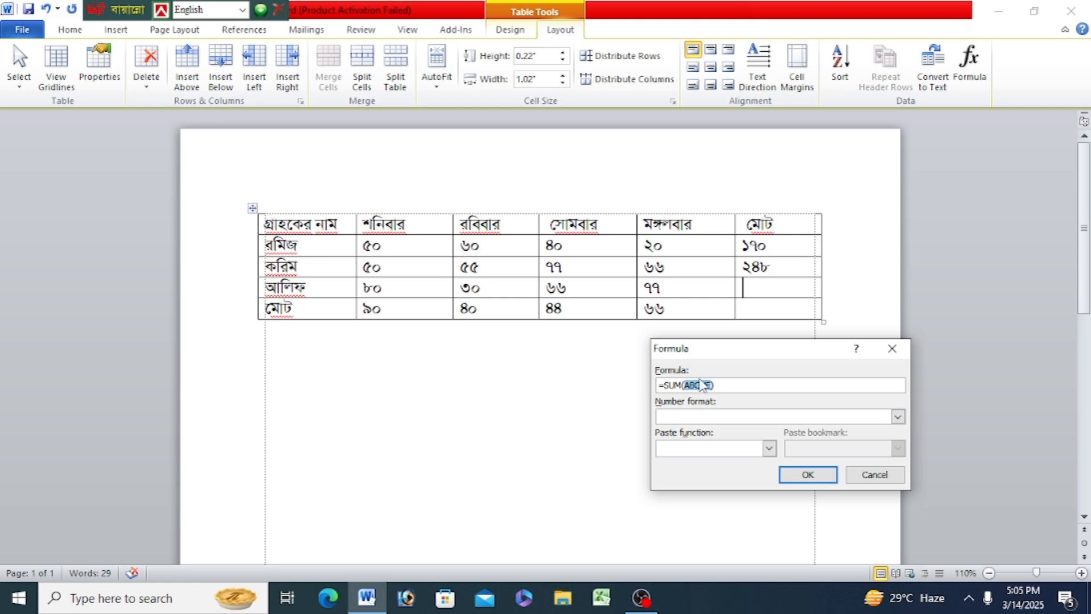
pyautogui.write('left')
pyautogui.click(807, 474)
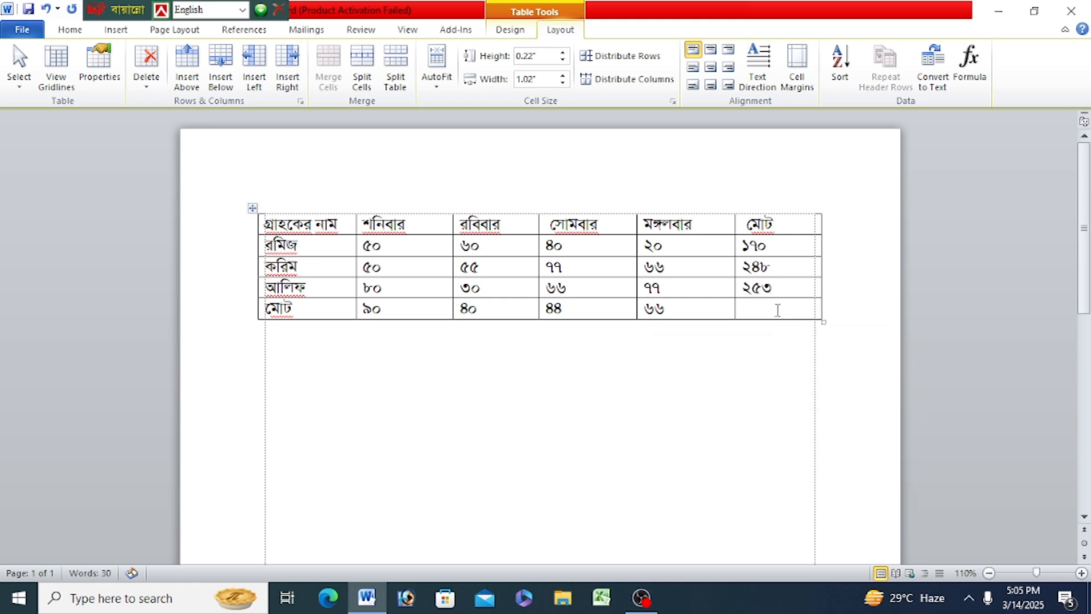
# Step: Total the table's last row in the মোট column with a SUM of the cells to its left, and add an empty row below
pyautogui.click(771, 305)
pyautogui.click(969, 63)
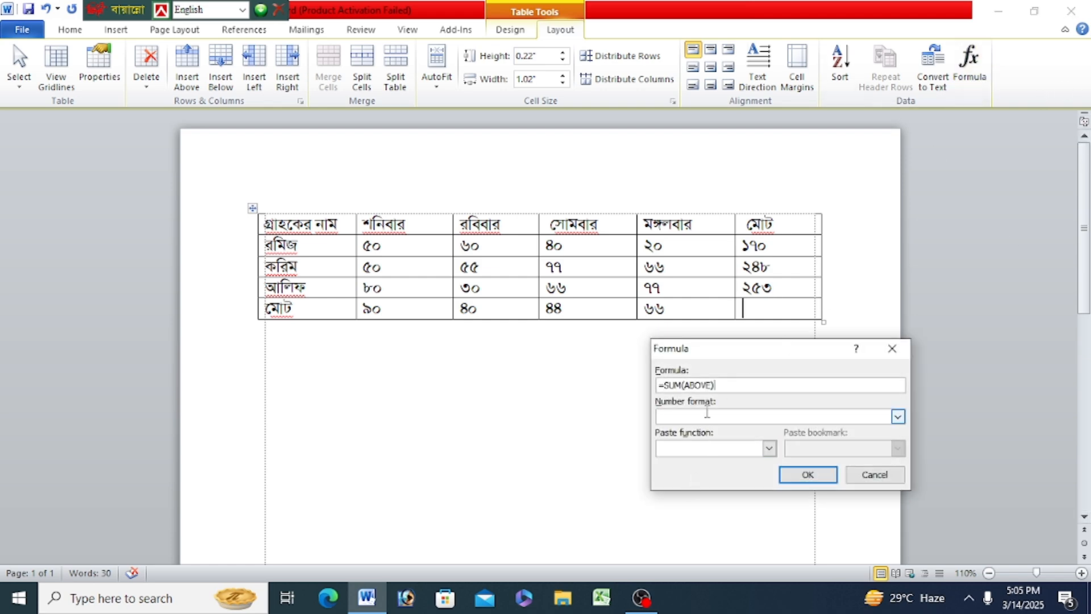
pyautogui.doubleClick(702, 385)
pyautogui.press('BackSpace')
pyautogui.click(807, 474)
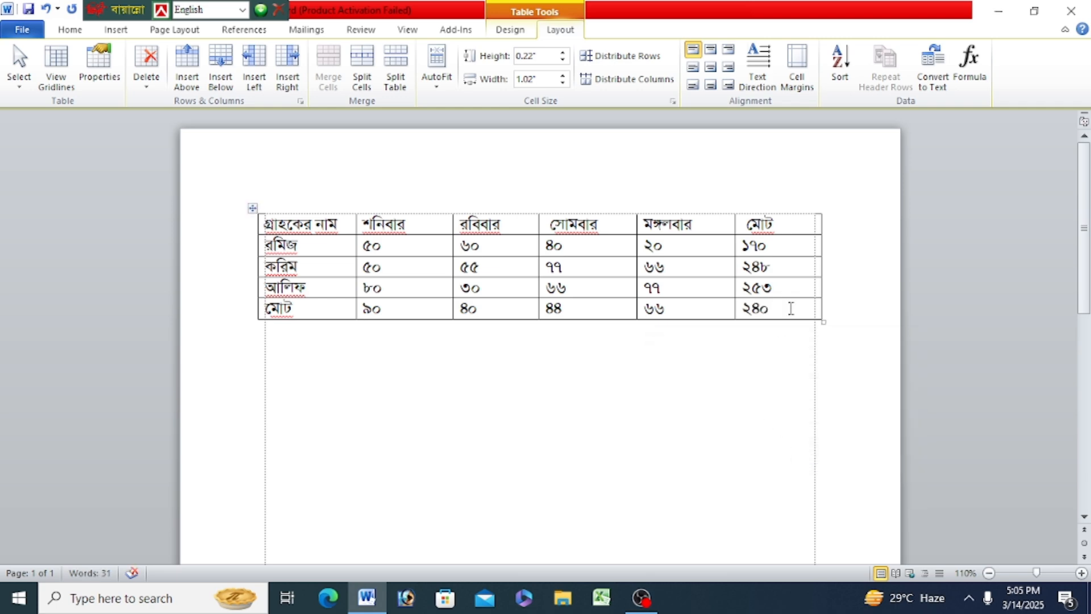
pyautogui.press('Tab')
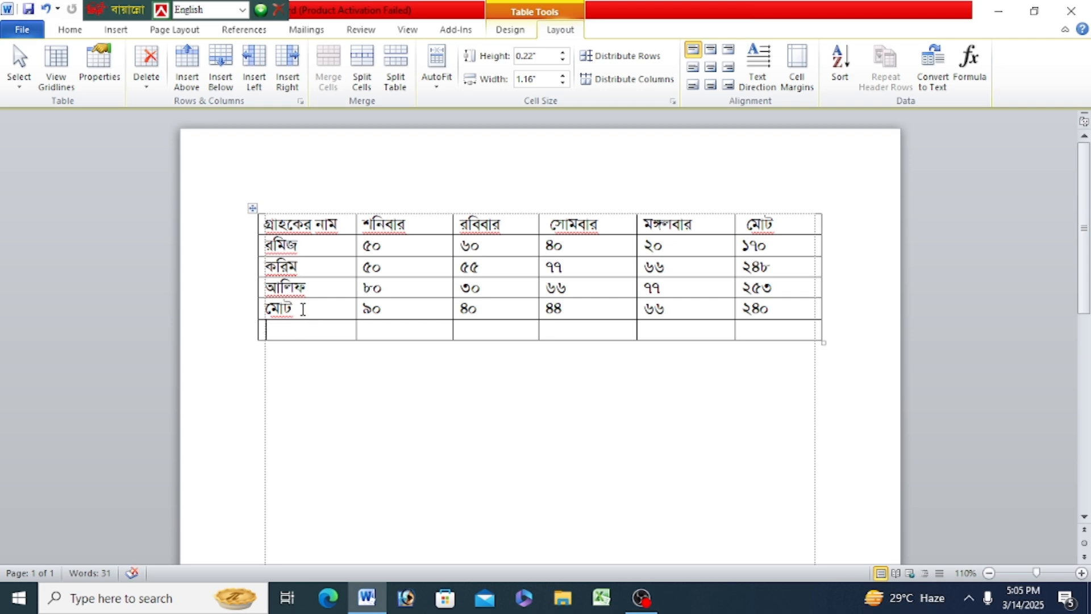
# Step: Move the মোট label into the empty bottom row and total the শনিবার column there with =SUM(ABOVE)
pyautogui.moveTo(295, 308); pyautogui.dragTo(284, 334)
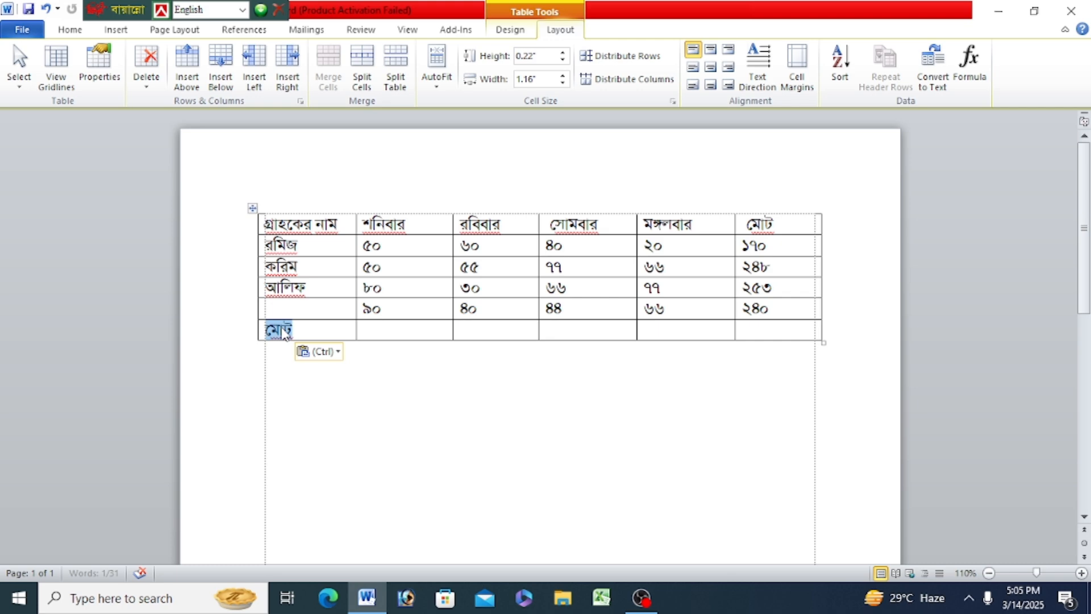
pyautogui.click(384, 331)
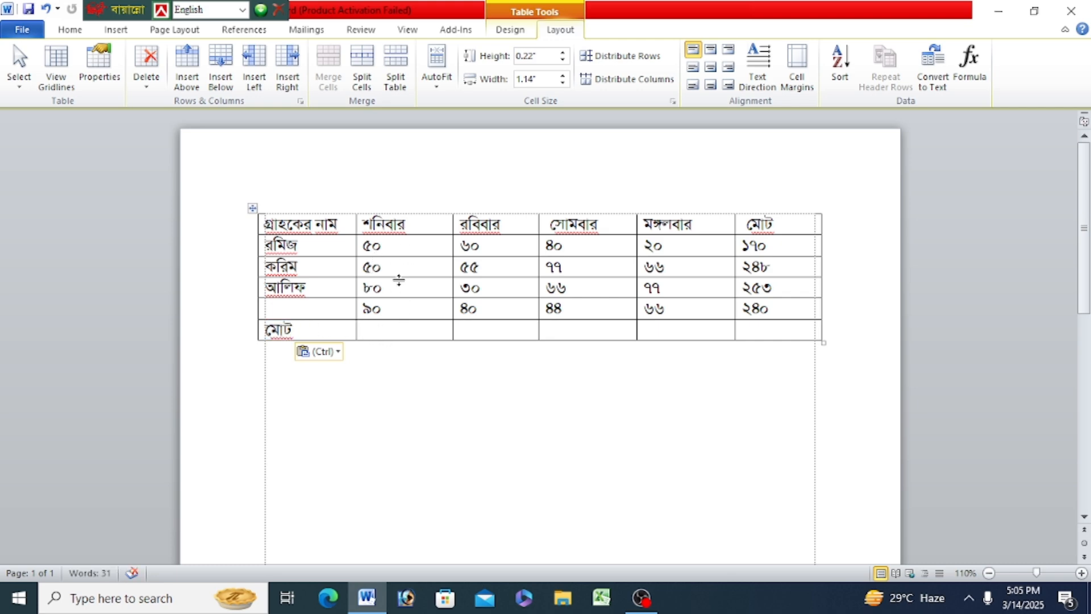
pyautogui.moveTo(385, 247); pyautogui.dragTo(392, 310)
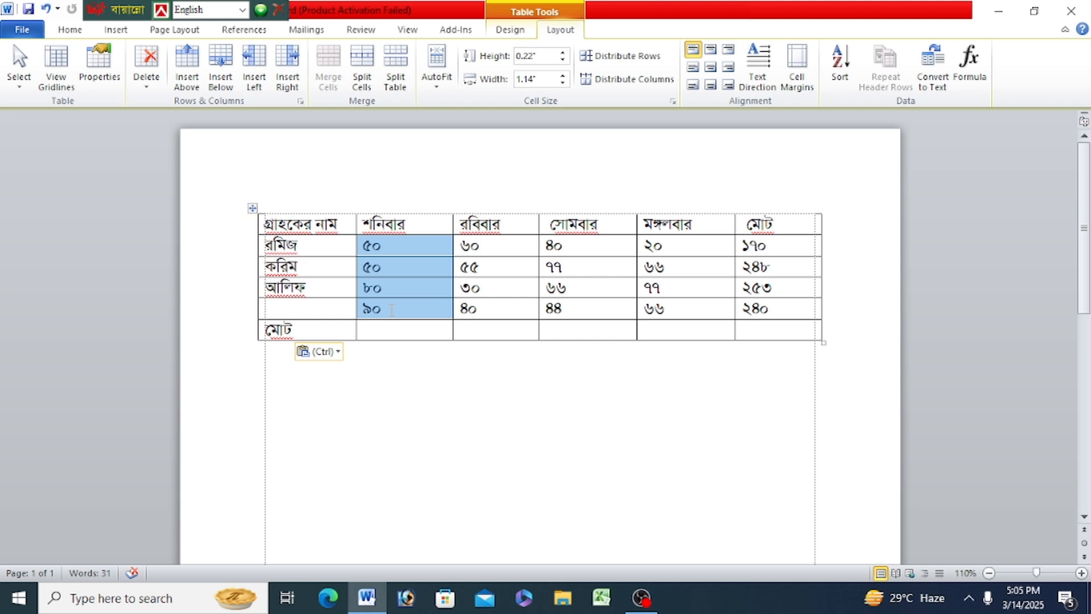
pyautogui.click(385, 330)
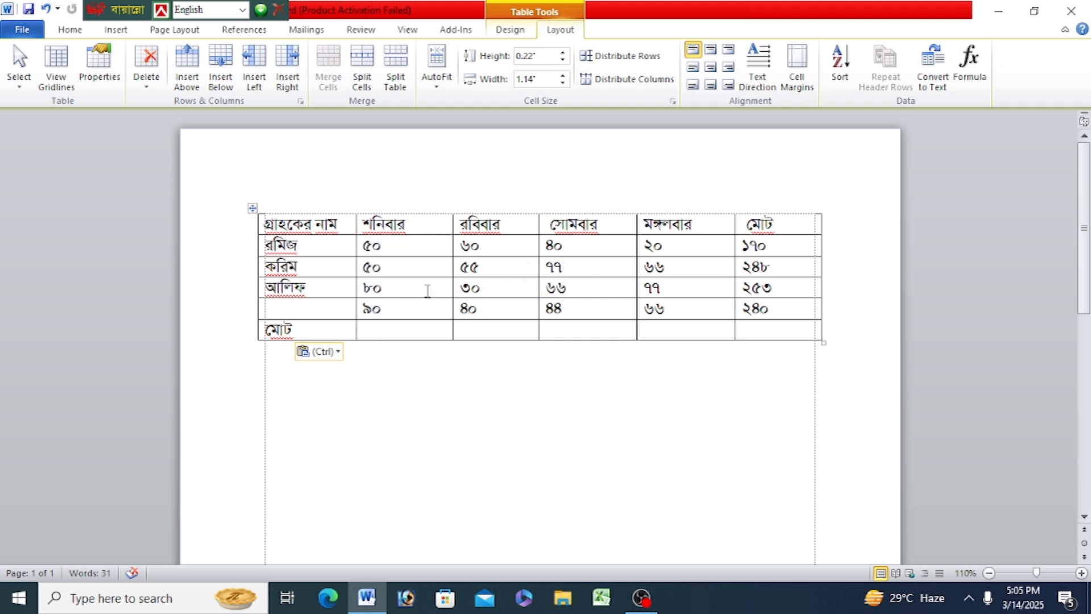
pyautogui.click(970, 62)
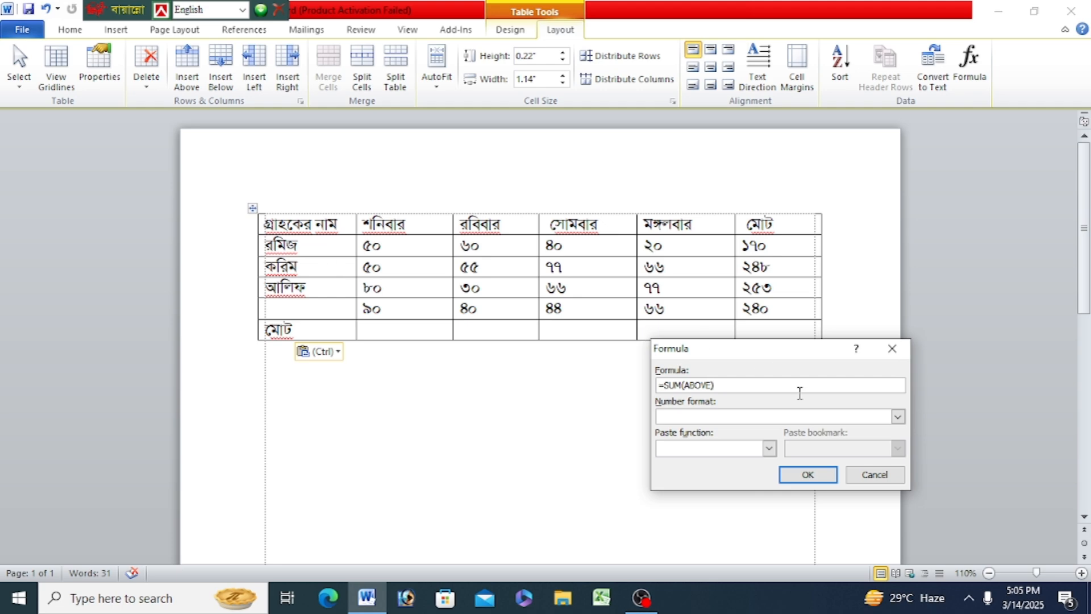
pyautogui.click(808, 475)
# Step: Total the রবিবার and সোমবার columns in the bottom row with the formula =SUM(ABOVE)
pyautogui.click(487, 330)
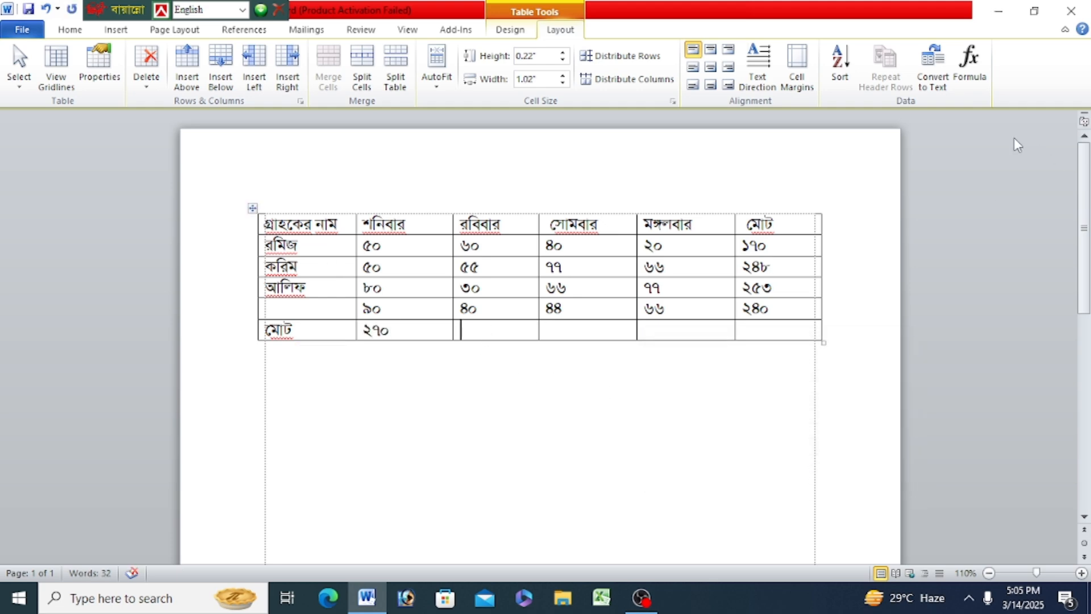
pyautogui.click(969, 62)
pyautogui.click(833, 474)
pyautogui.click(547, 331)
pyautogui.click(969, 63)
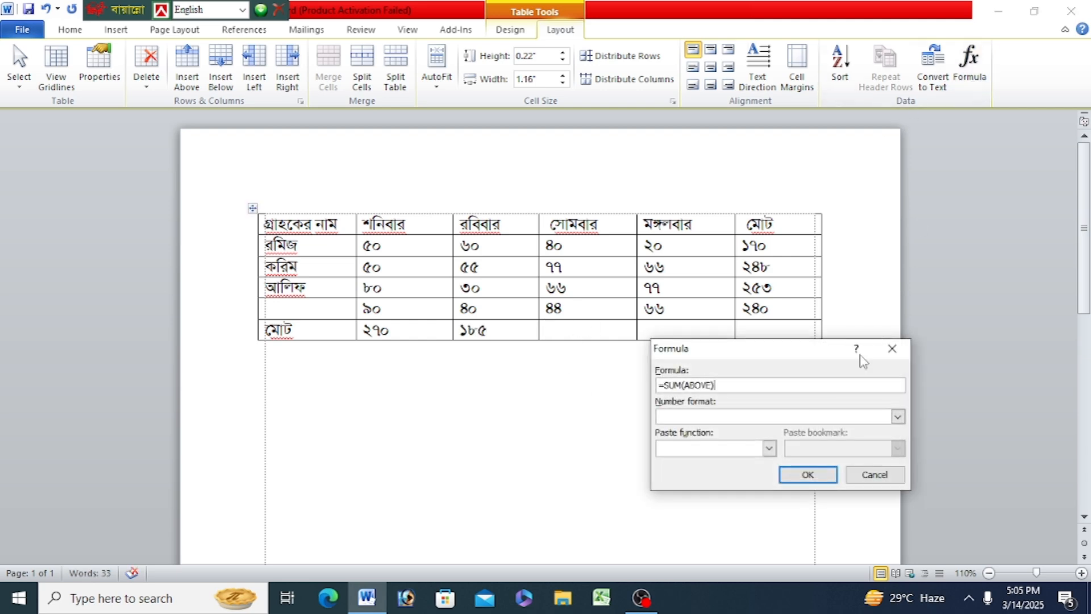
pyautogui.click(814, 474)
# Step: Total the মঙ্গলবার and মোট columns in the bottom row with a SUM of the cells above
pyautogui.click(680, 330)
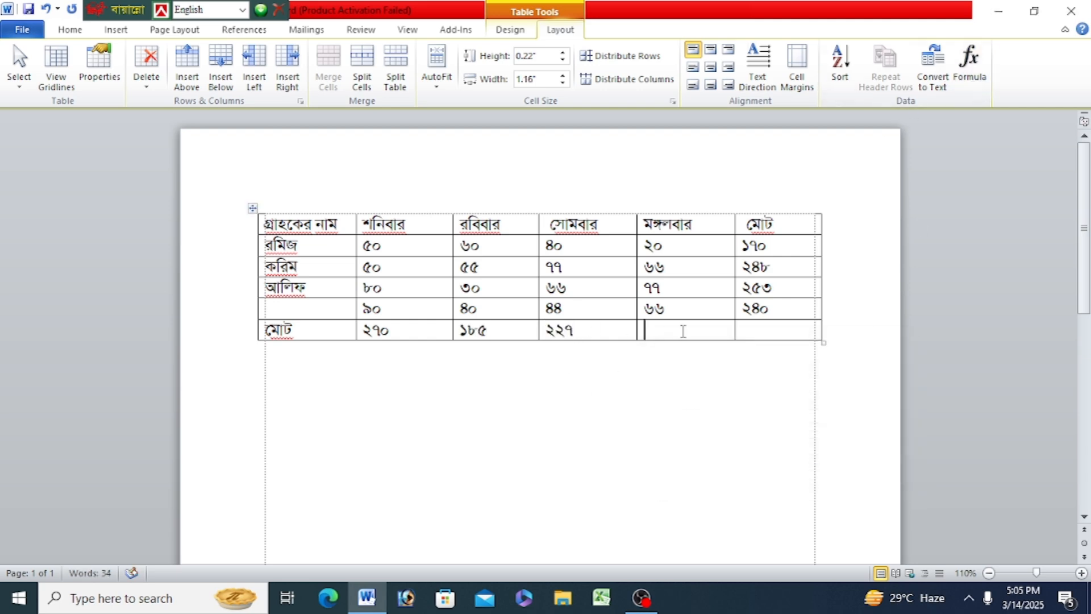
pyautogui.click(969, 71)
pyautogui.click(817, 476)
pyautogui.click(771, 330)
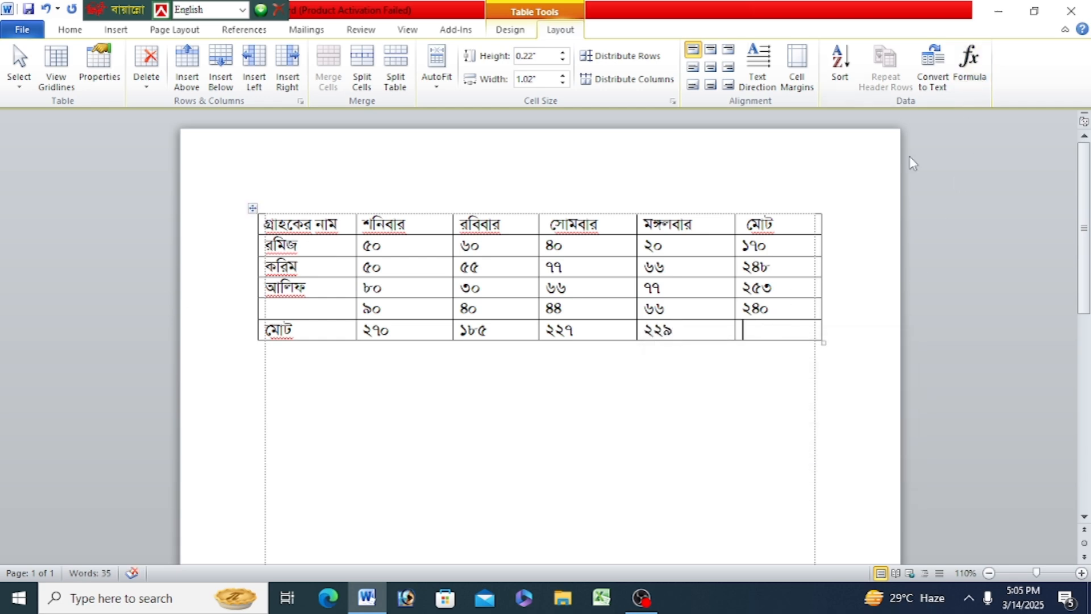
pyautogui.click(970, 67)
pyautogui.click(810, 475)
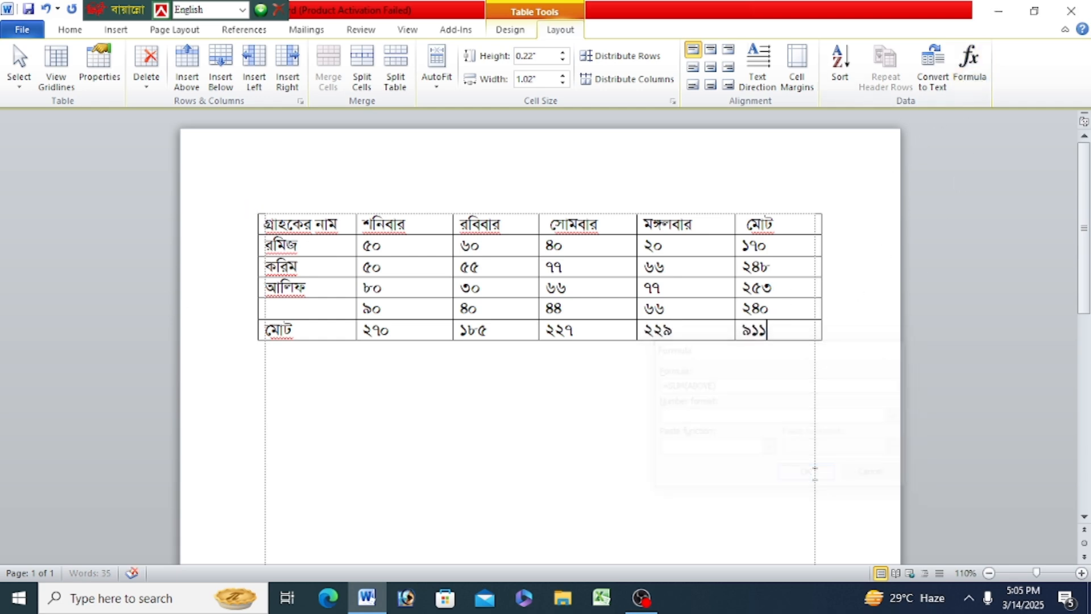
# Step: Make all the totals in the bottom মোট row bold and enlarge their font size
pyautogui.moveTo(792, 330); pyautogui.dragTo(374, 323)
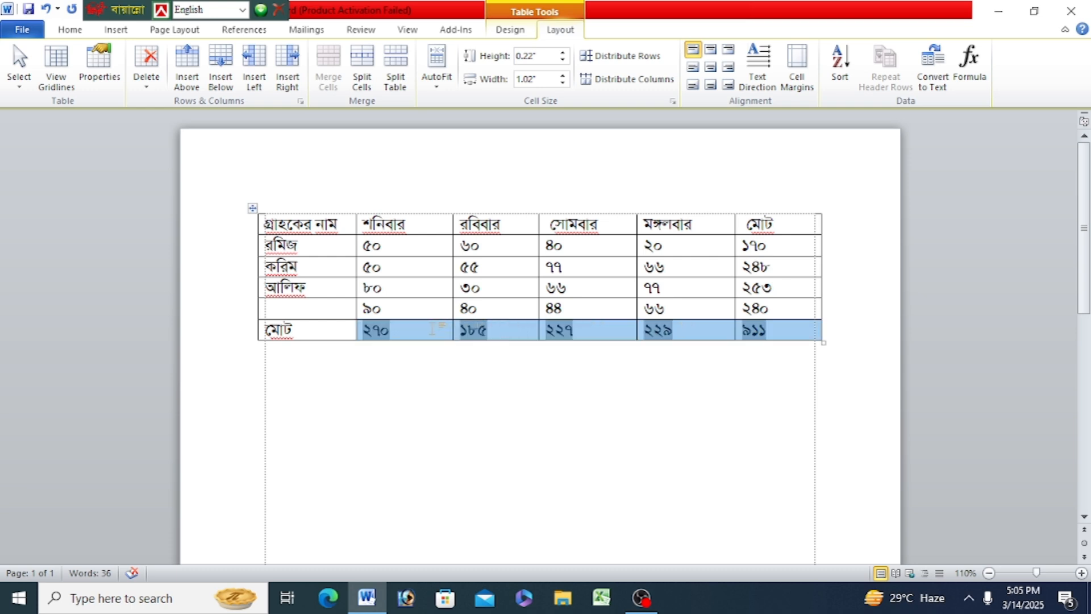
pyautogui.click(78, 25)
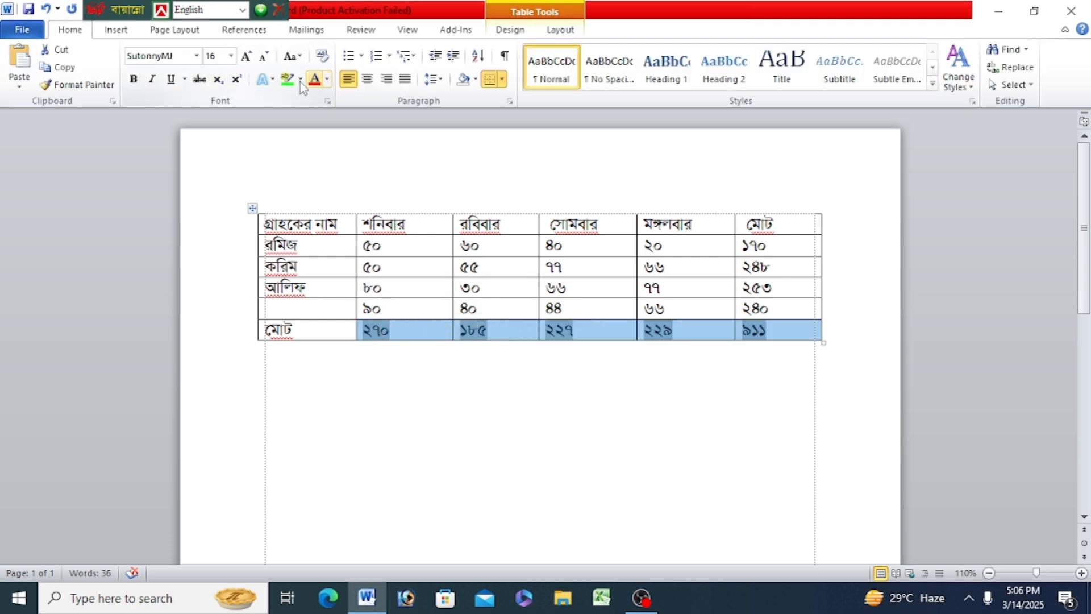
pyautogui.click(133, 79)
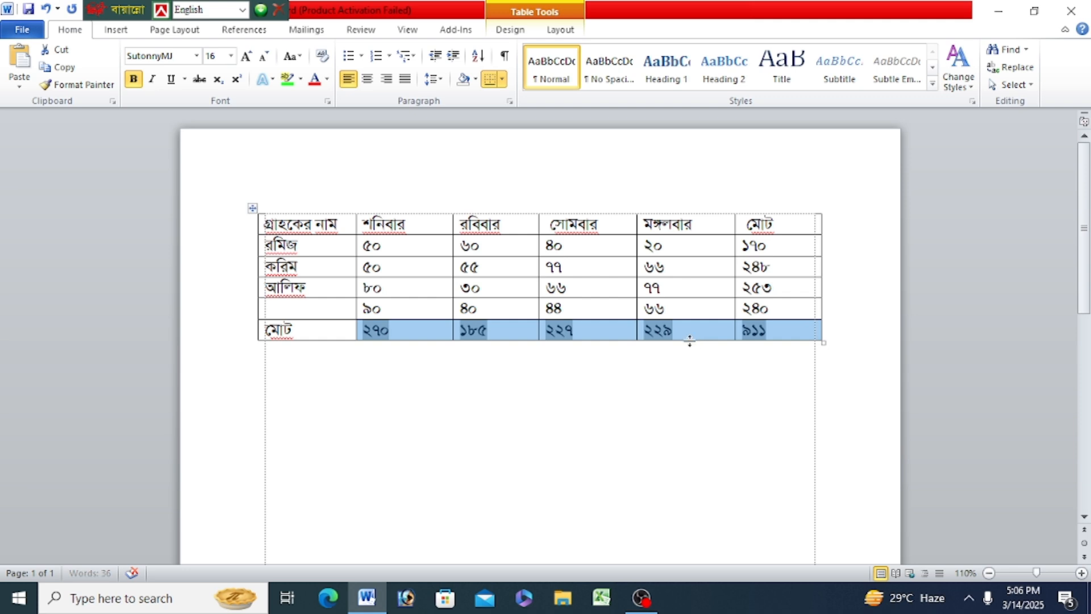
pyautogui.hotkey('ctrl', 'shift', '.')
pyautogui.hotkey('ctrl', 'shift', '.')
pyautogui.click(692, 347)
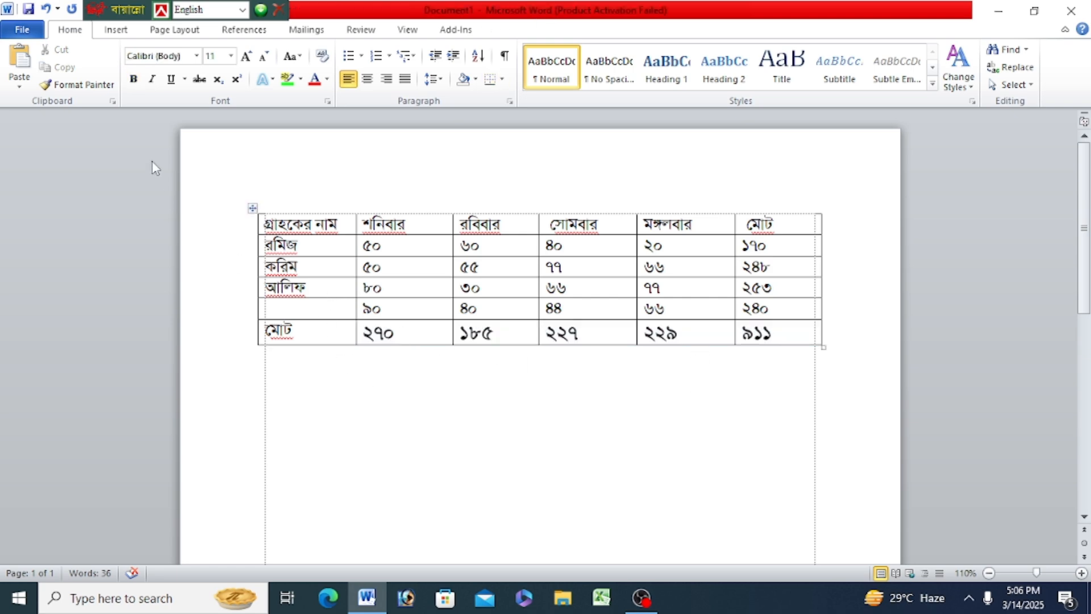
pyautogui.click(647, 605)
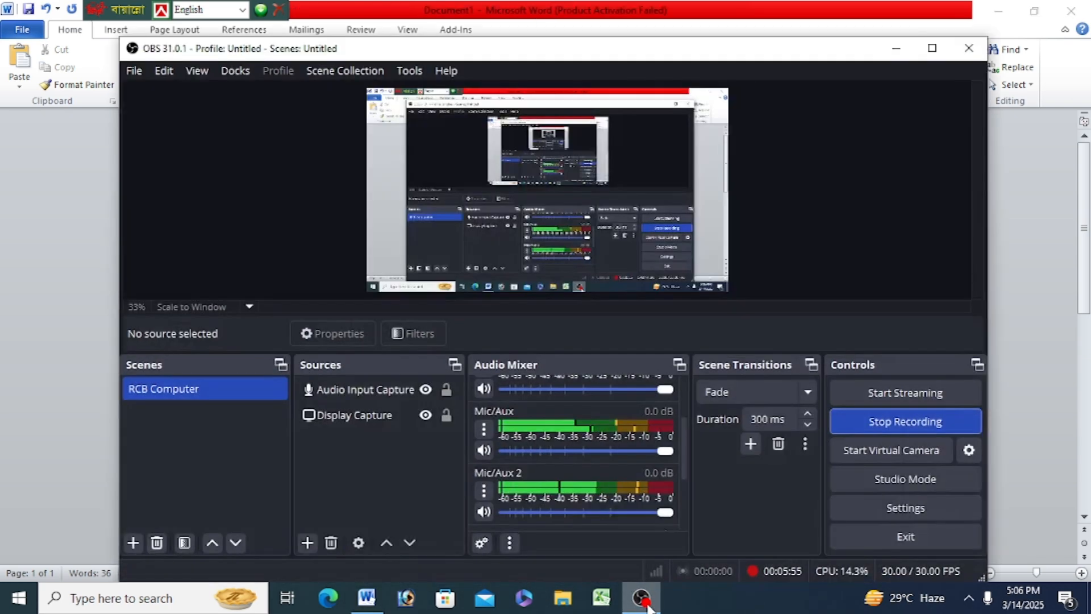